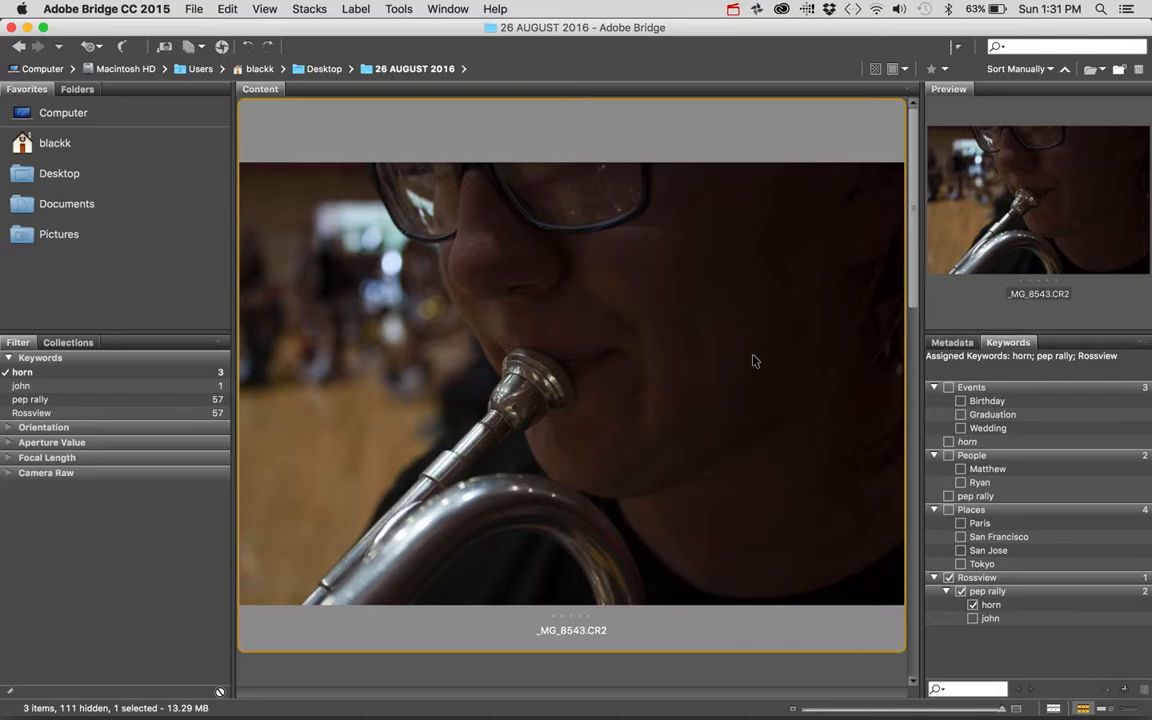
# - Open the photo _MG_8544.CR2 in Camera Raw for editing
pyautogui.press('Down')
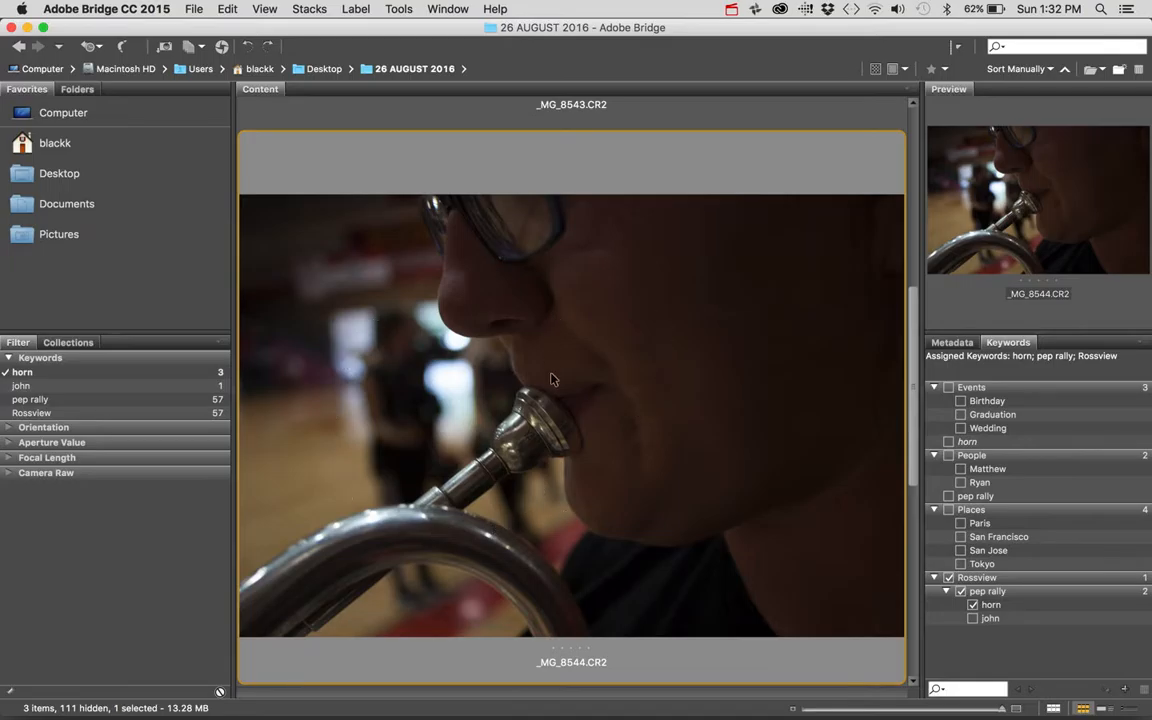
pyautogui.click(222, 47)
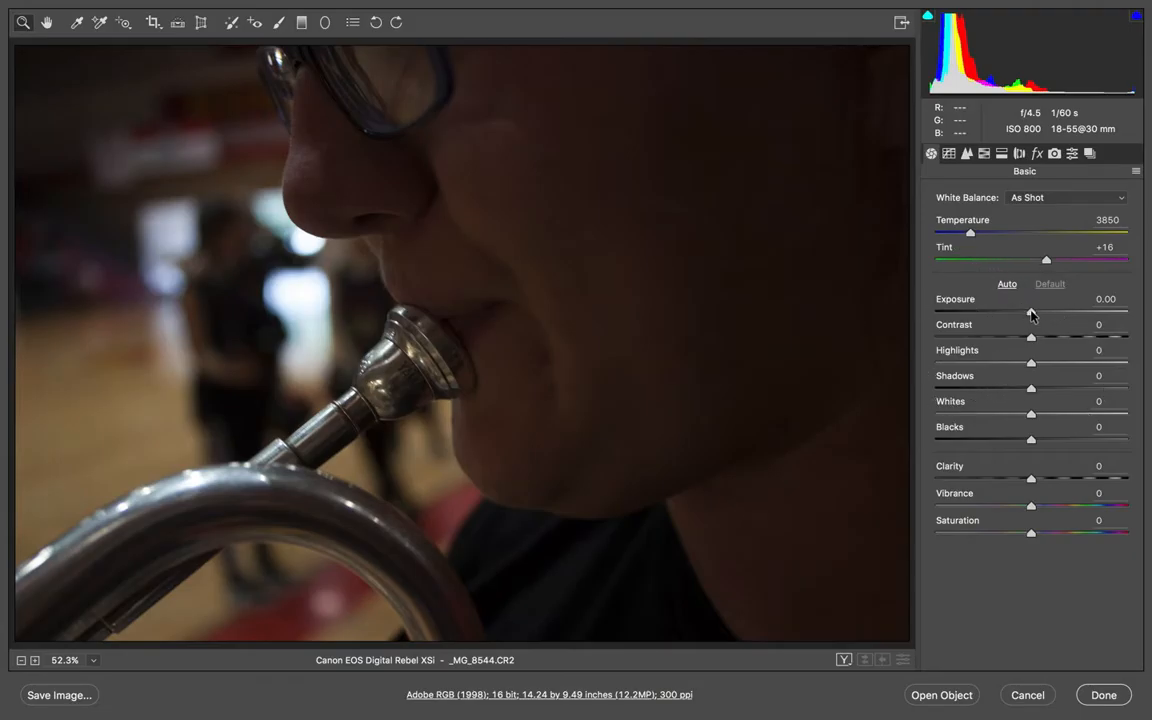
# - Set the photo's Whites to +90, Shadows to +98 and Blacks to +84, leaving Exposure at 0.00
pyautogui.moveTo(1032, 315); pyautogui.dragTo(1068, 315)
pyautogui.doubleClick(1066, 313)
pyautogui.moveTo(1030, 415); pyautogui.dragTo(1116, 418)
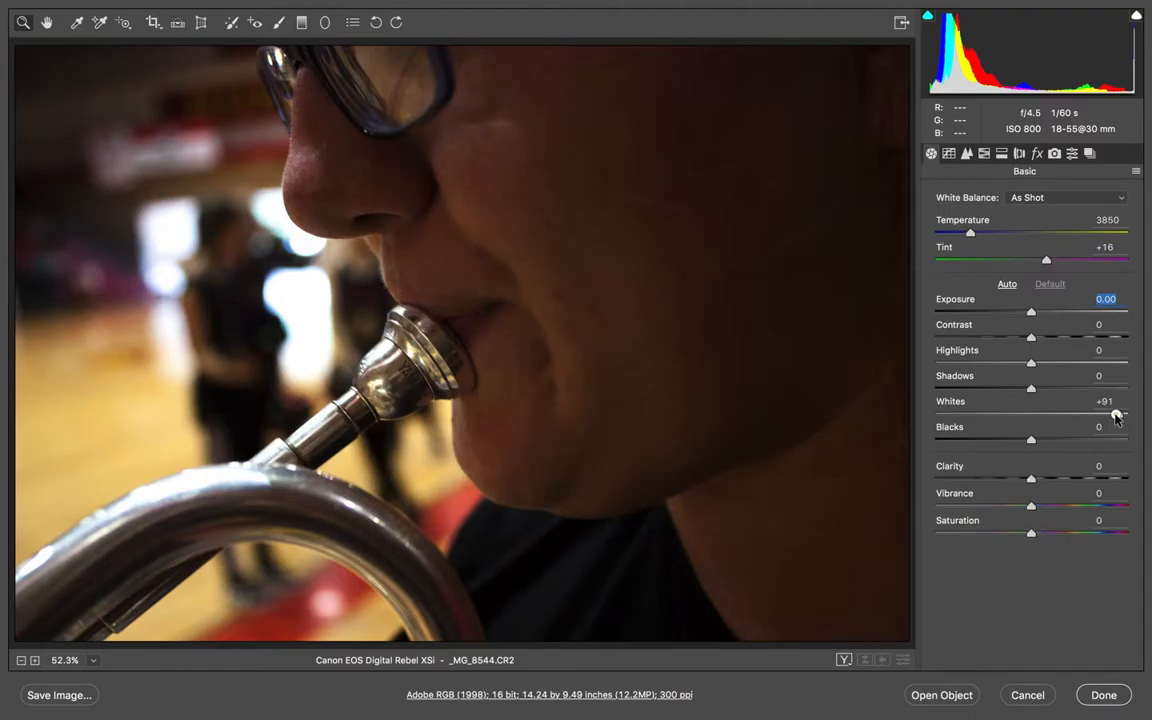
pyautogui.moveTo(1116, 418)
pyautogui.mouseDown()
pyautogui.moveTo(1090, 418)
pyautogui.moveTo(1116, 421)
pyautogui.mouseUp()
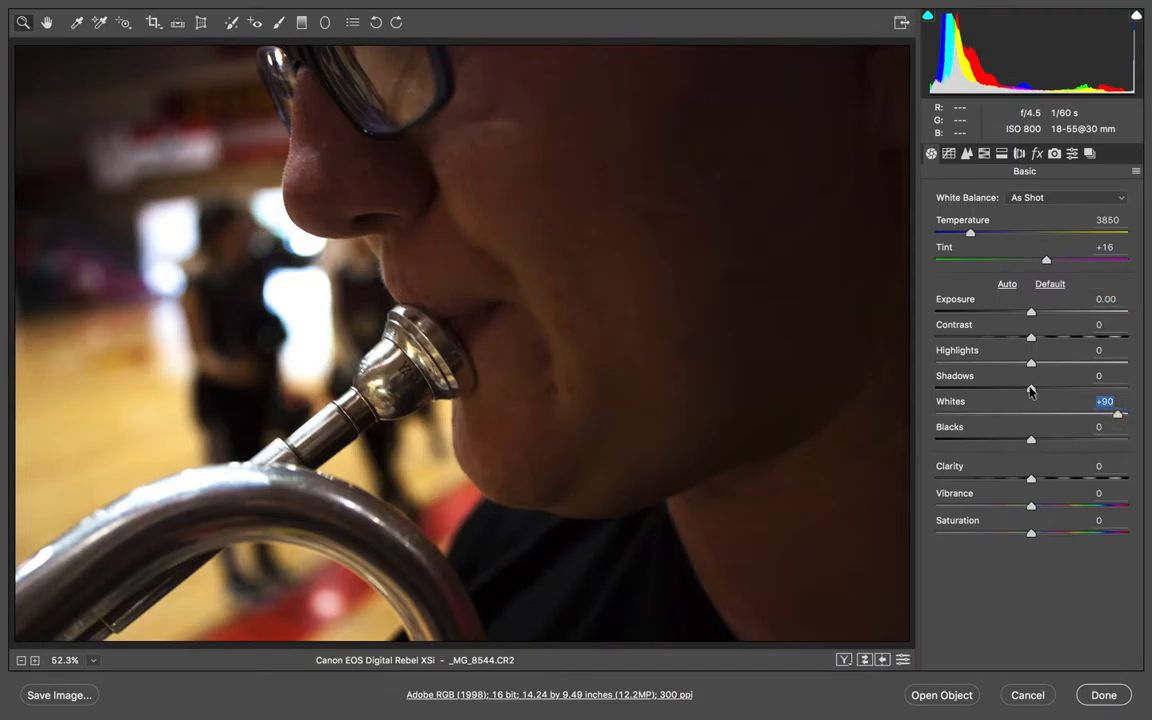
pyautogui.moveTo(1031, 390); pyautogui.dragTo(1123, 387)
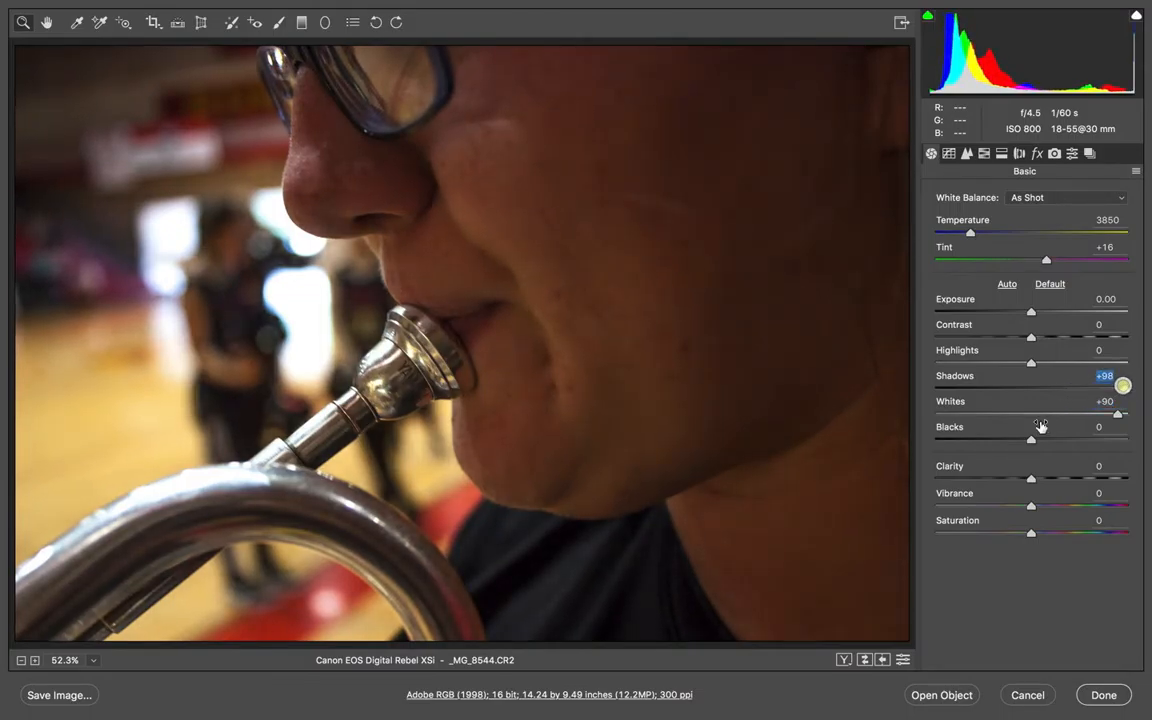
pyautogui.moveTo(1031, 440); pyautogui.dragTo(1111, 445)
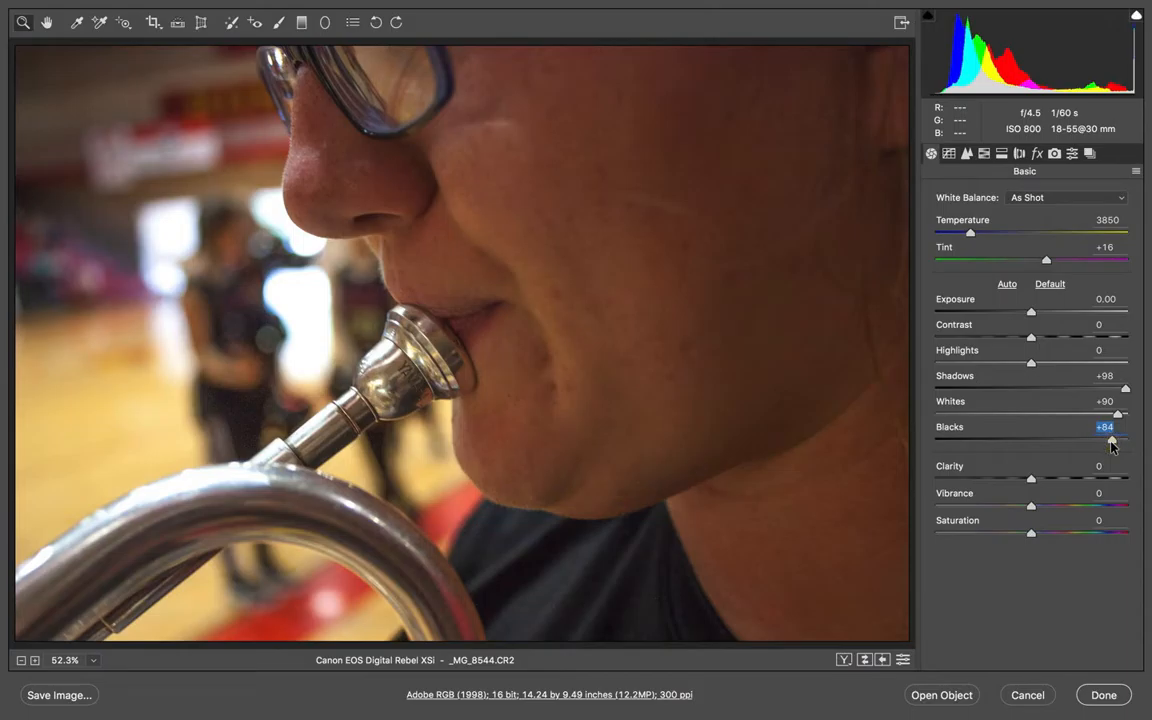
# - Compare the adjusted photo with its original by switching the tonal adjustments off and on
pyautogui.press('p')
pyautogui.press('p')
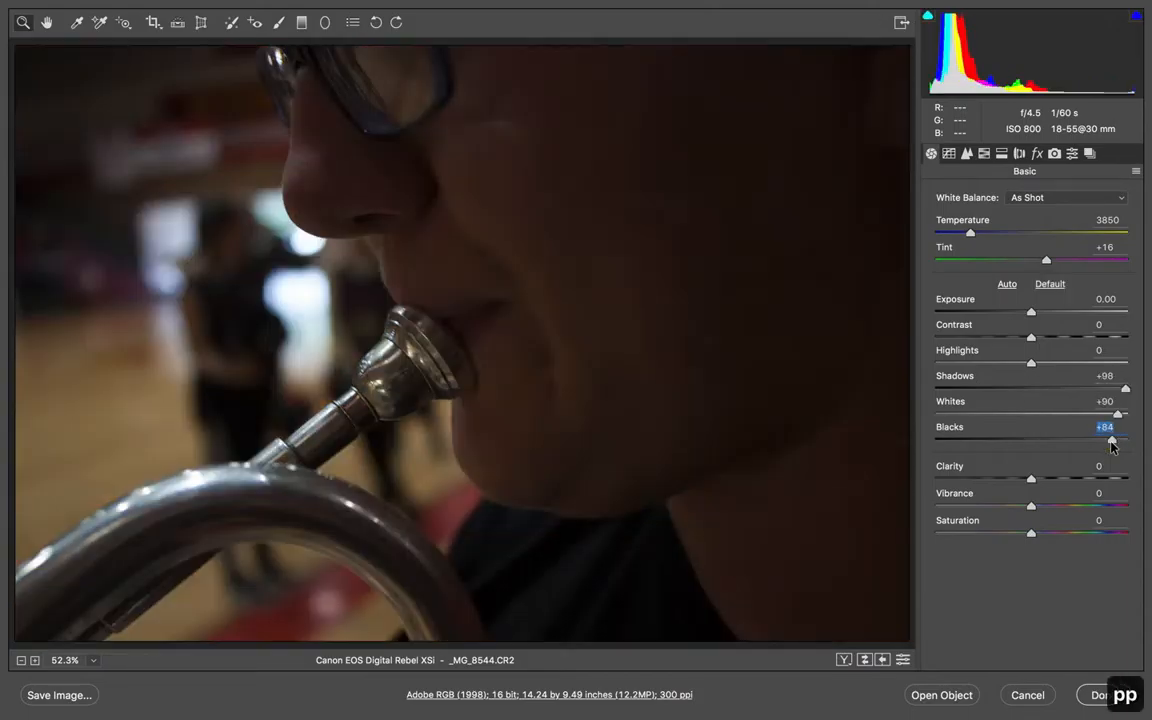
pyautogui.press('p')
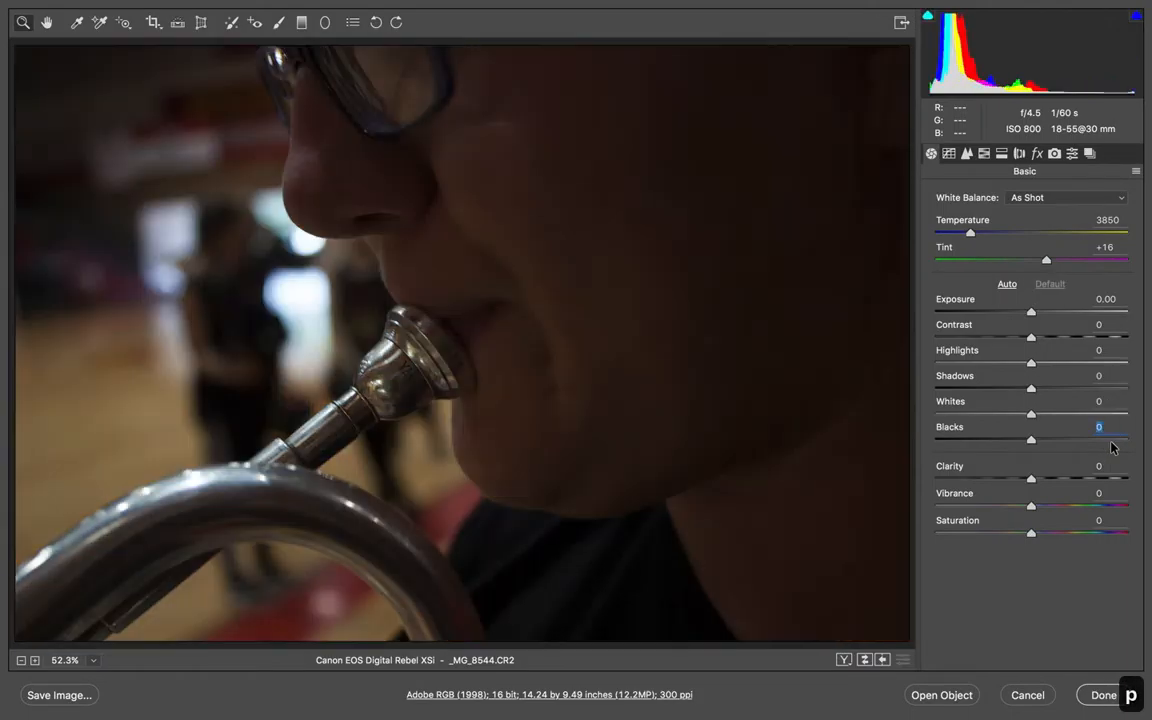
pyautogui.press('p')
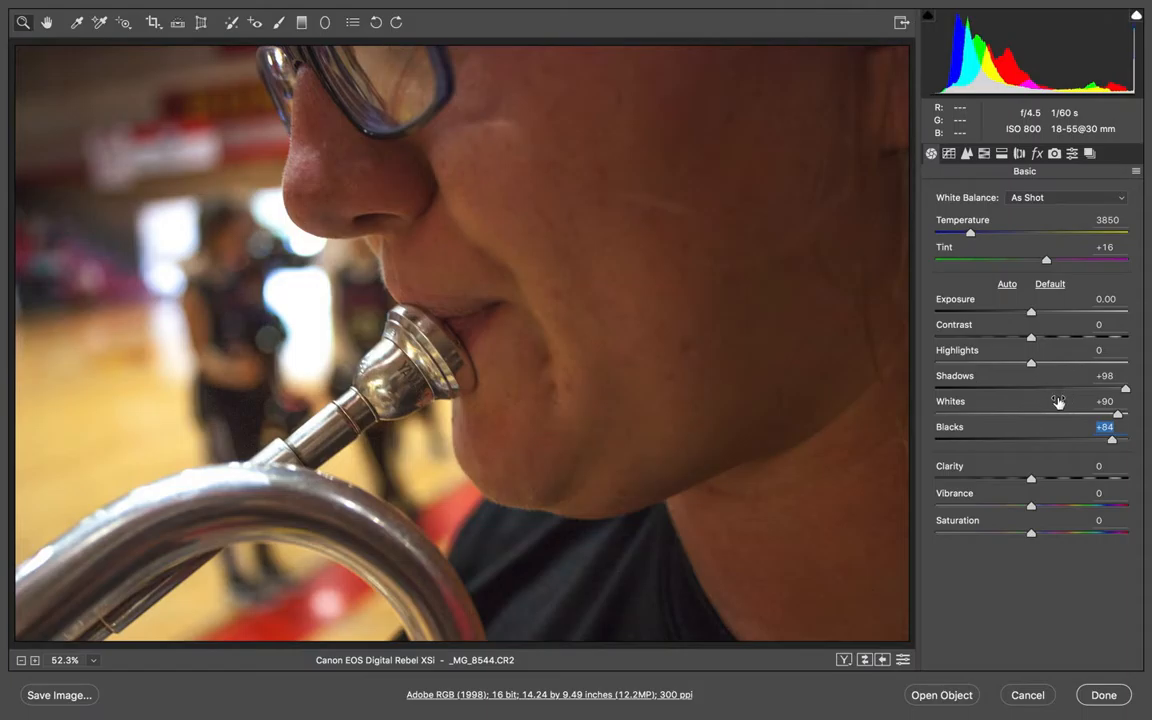
# - Set Highlights to -9 and compare the photo before and after the adjustments
pyautogui.moveTo(1031, 366)
pyautogui.mouseDown()
pyautogui.moveTo(1087, 367)
pyautogui.moveTo(1003, 370)
pyautogui.moveTo(1032, 368)
pyautogui.moveTo(1022, 365)
pyautogui.mouseUp()
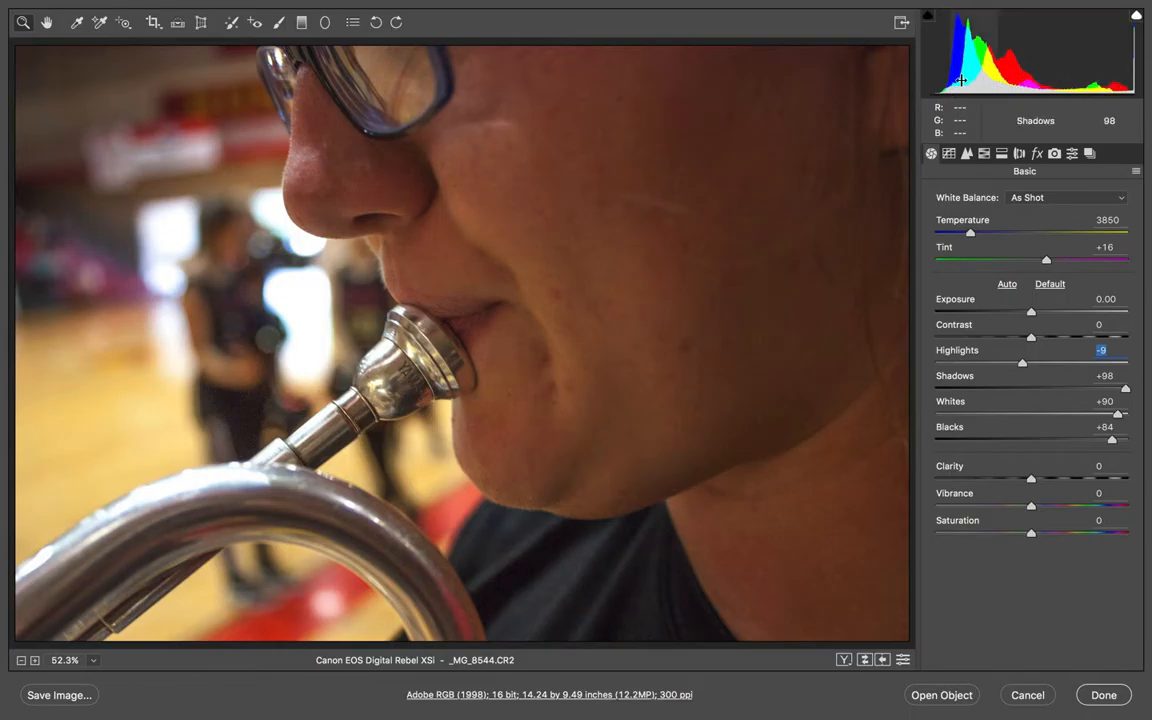
pyautogui.press('p')
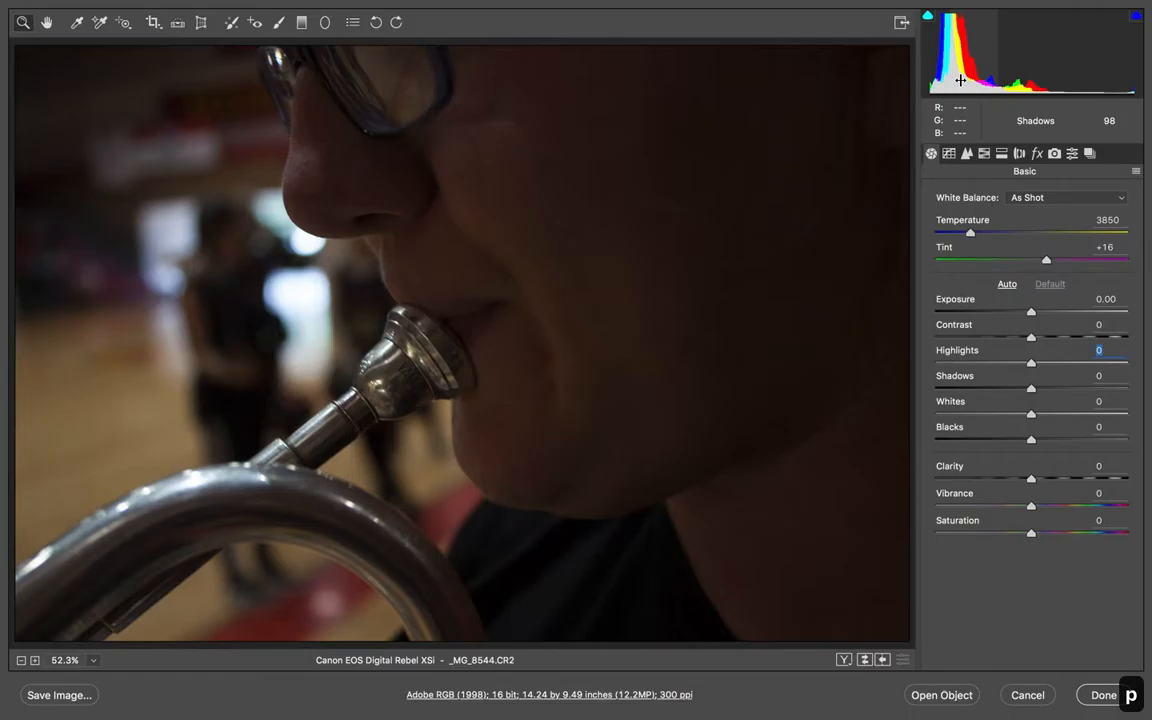
pyautogui.press('p')
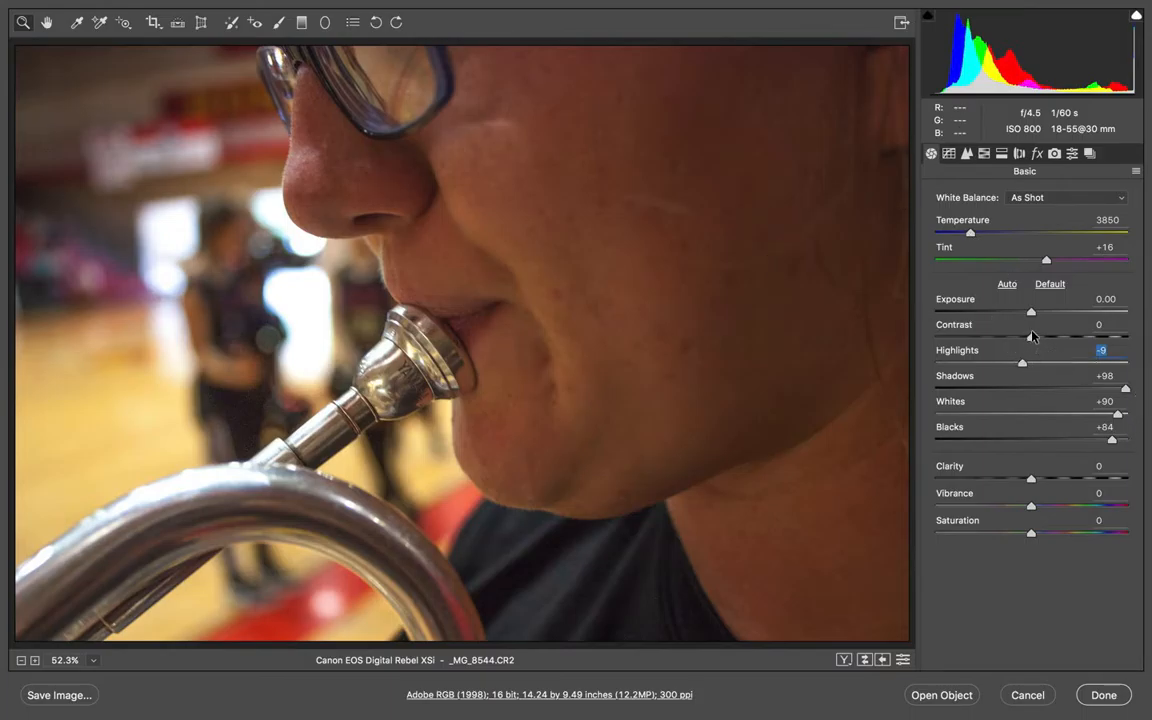
# - Set Exposure to +0.35, Contrast to +6, Clarity to +7 and Vibrance to +13
pyautogui.moveTo(1033, 321); pyautogui.dragTo(1039, 321)
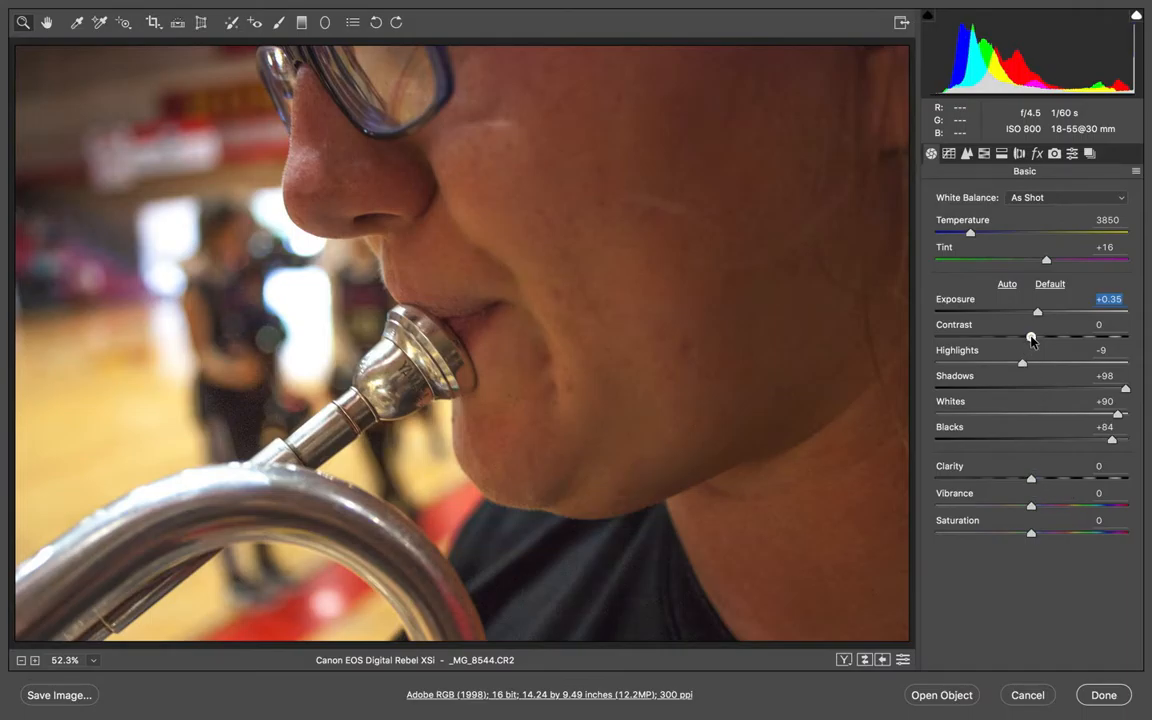
pyautogui.moveTo(1031, 340); pyautogui.dragTo(1037, 340)
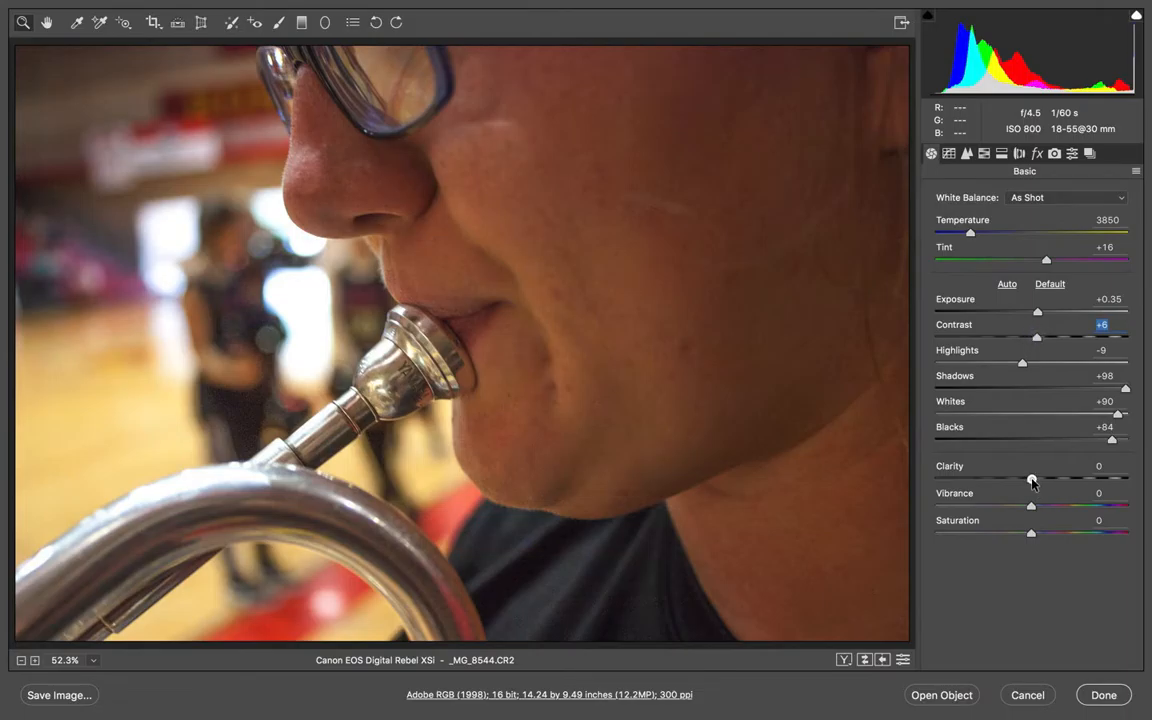
pyautogui.moveTo(1032, 481); pyautogui.dragTo(1043, 508)
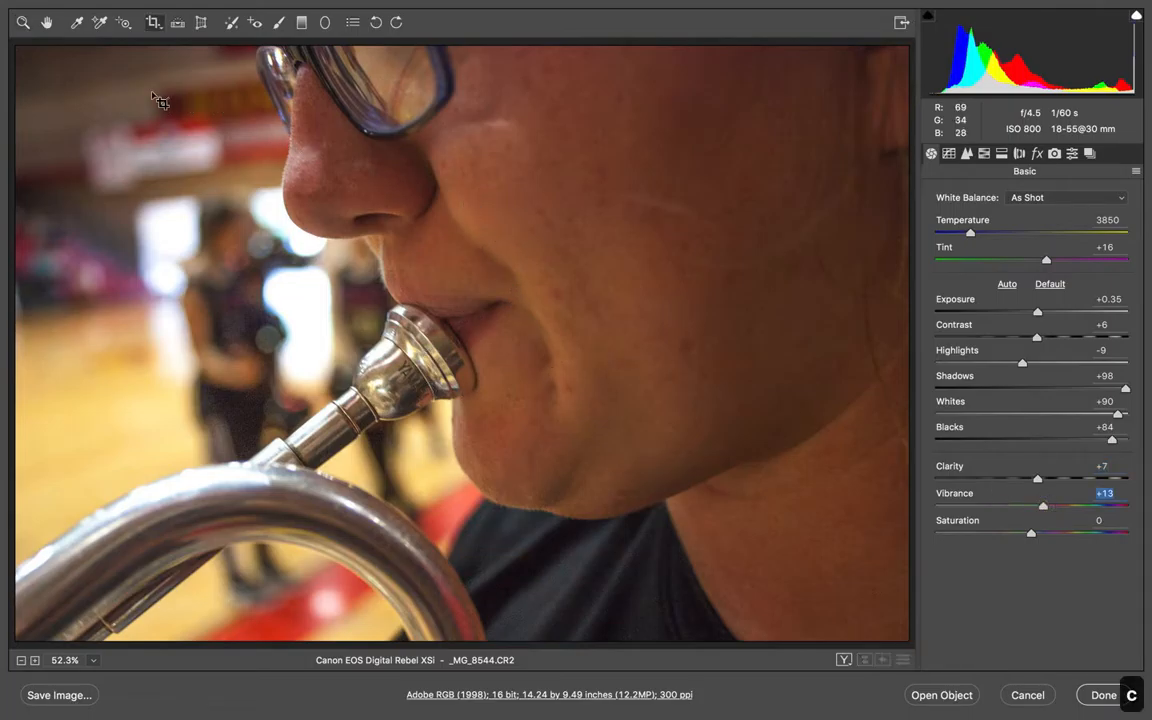
# - Draw a square crop with the 1 to 1 ratio over the full height of the photo
pyautogui.press('c')
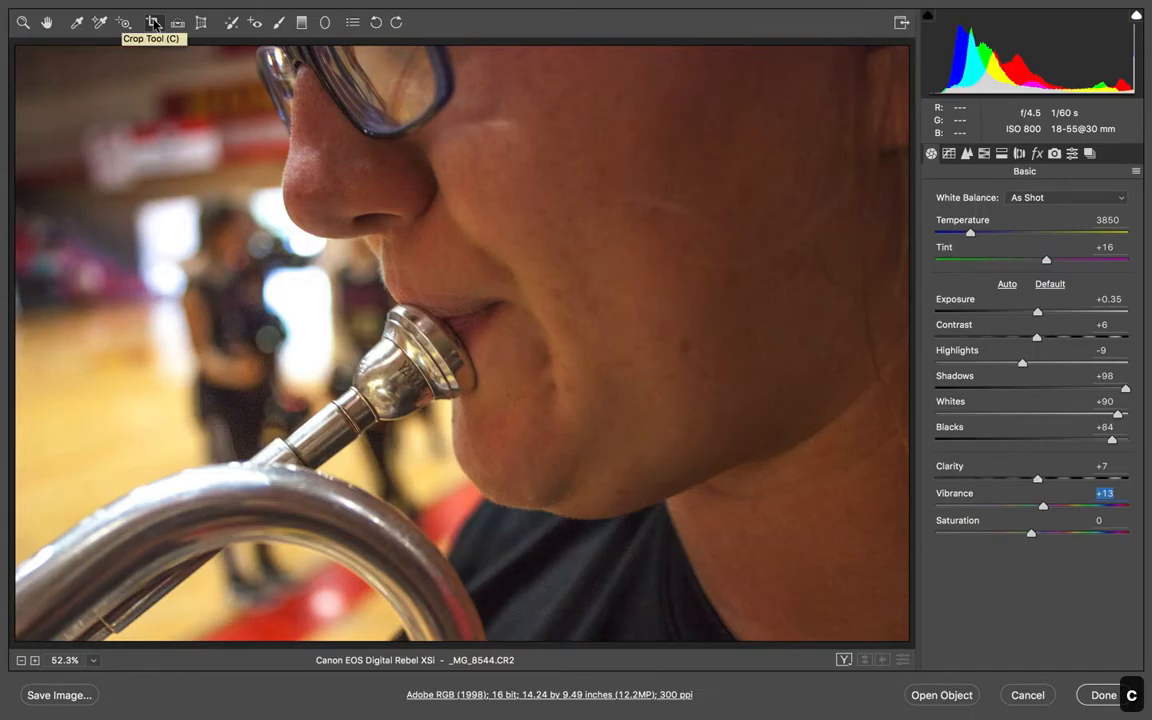
pyautogui.click(154, 22)
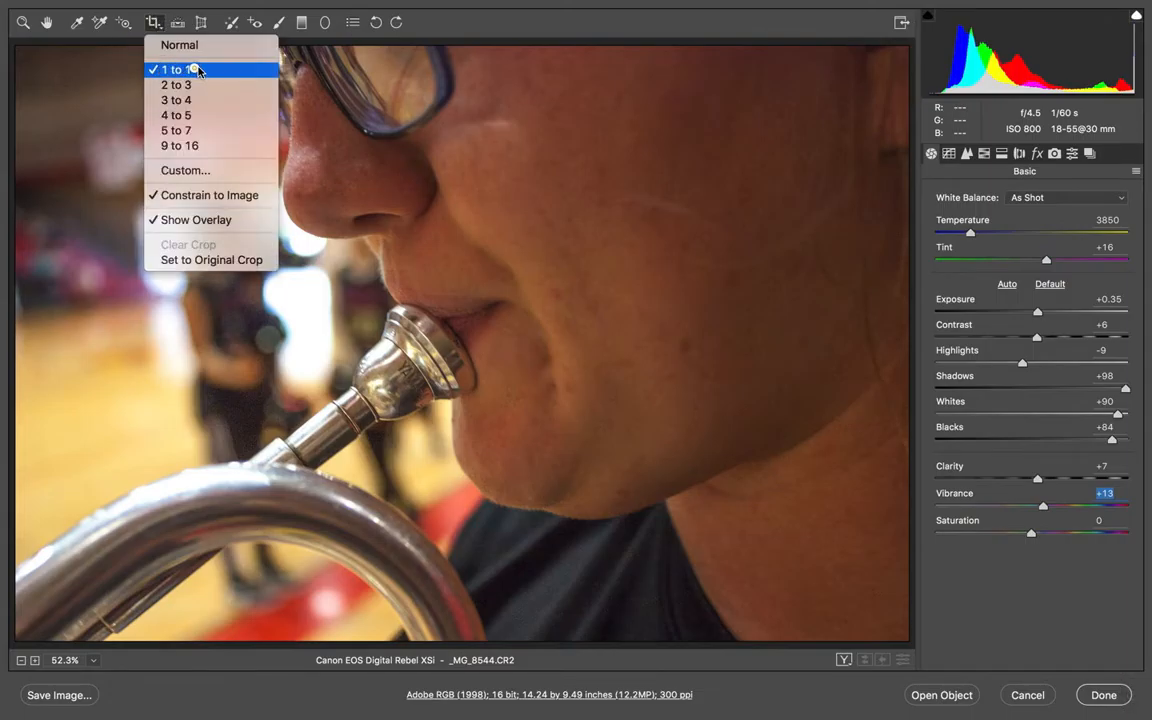
pyautogui.click(206, 70)
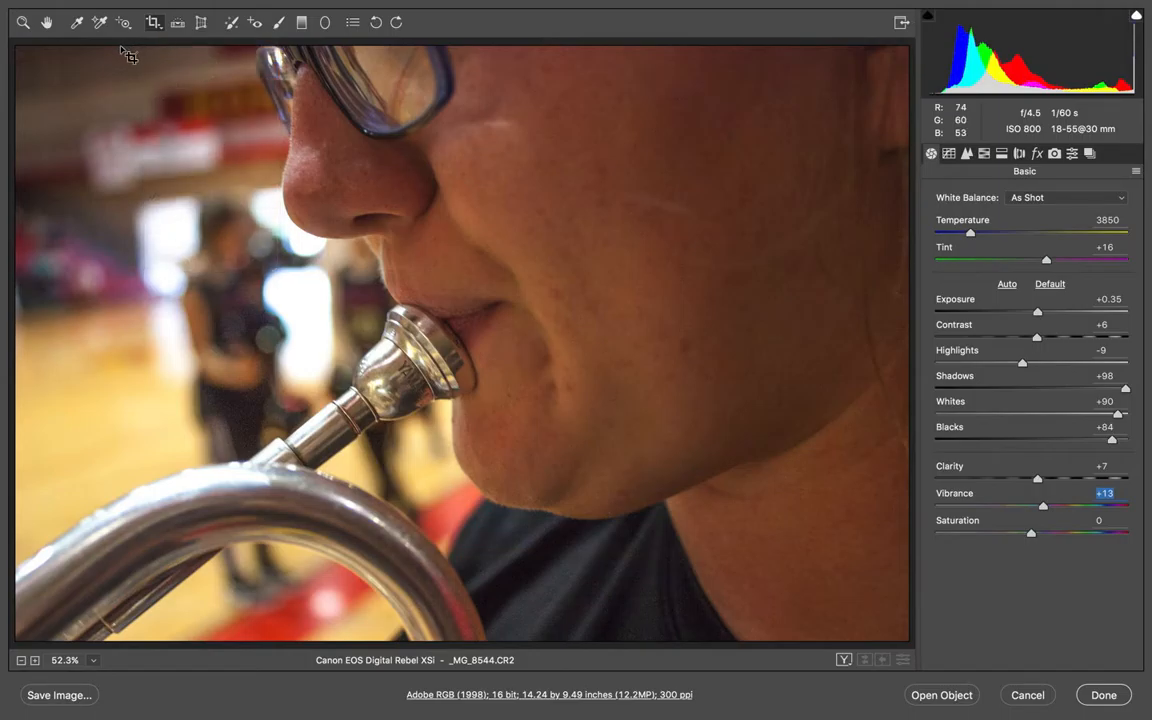
pyautogui.moveTo(119, 45); pyautogui.dragTo(715, 641)
# - Reposition the square crop to frame the face, mouthpiece and blurred background, and open the photo in Photoshop as a smart object
pyautogui.moveTo(548, 447); pyautogui.dragTo(828, 481)
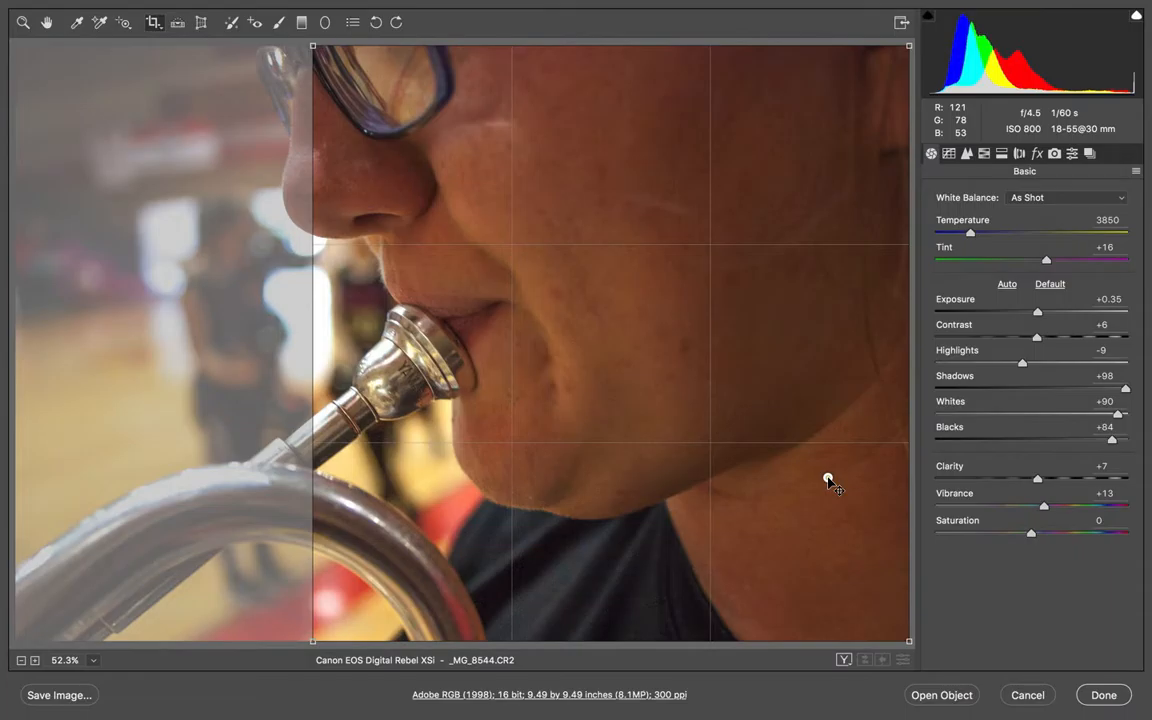
pyautogui.moveTo(743, 488); pyautogui.dragTo(546, 522)
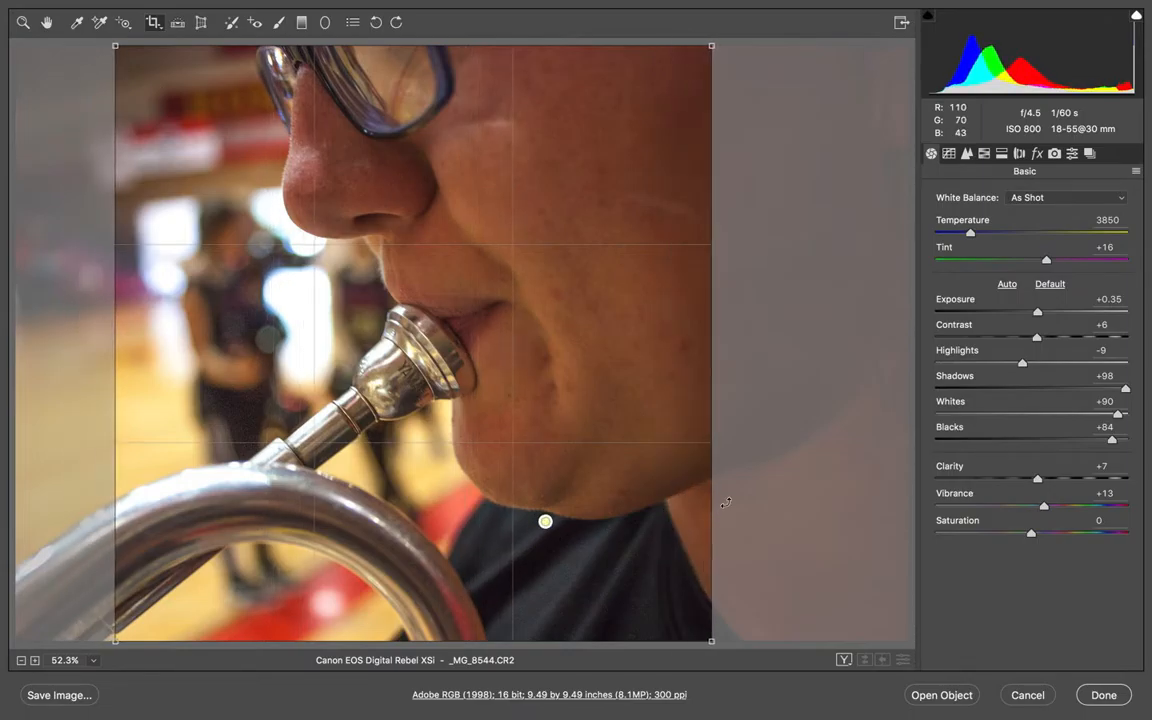
pyautogui.moveTo(675, 502); pyautogui.dragTo(667, 503)
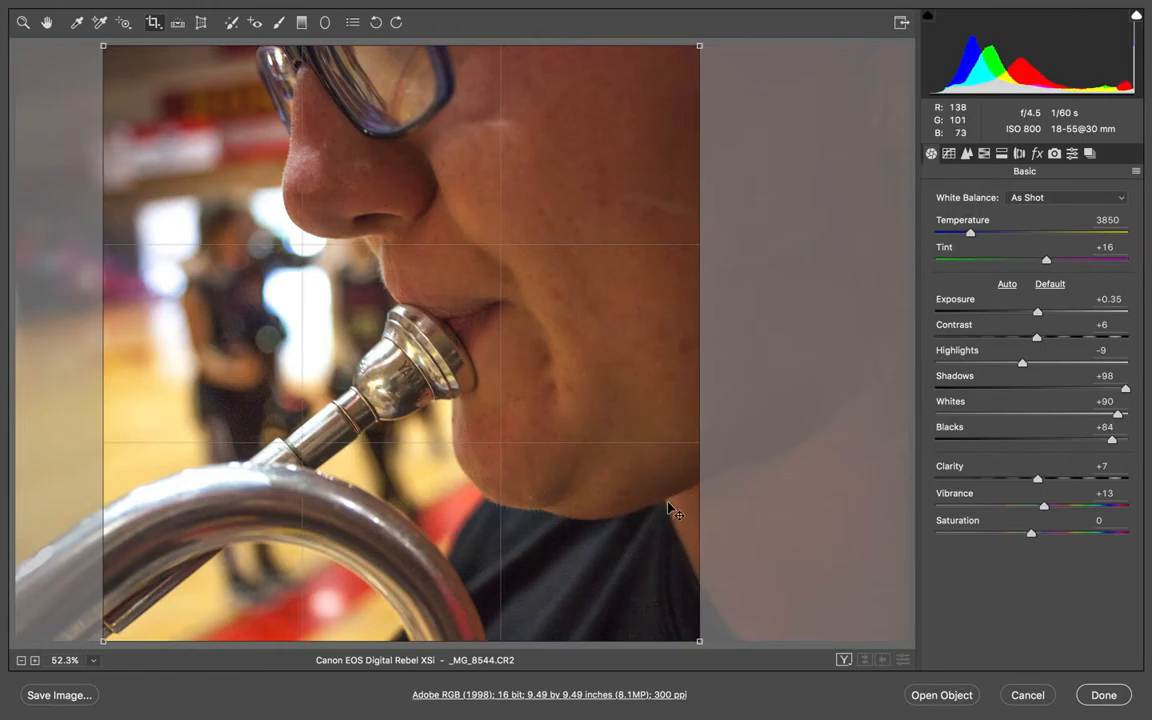
pyautogui.moveTo(633, 541); pyautogui.dragTo(597, 537)
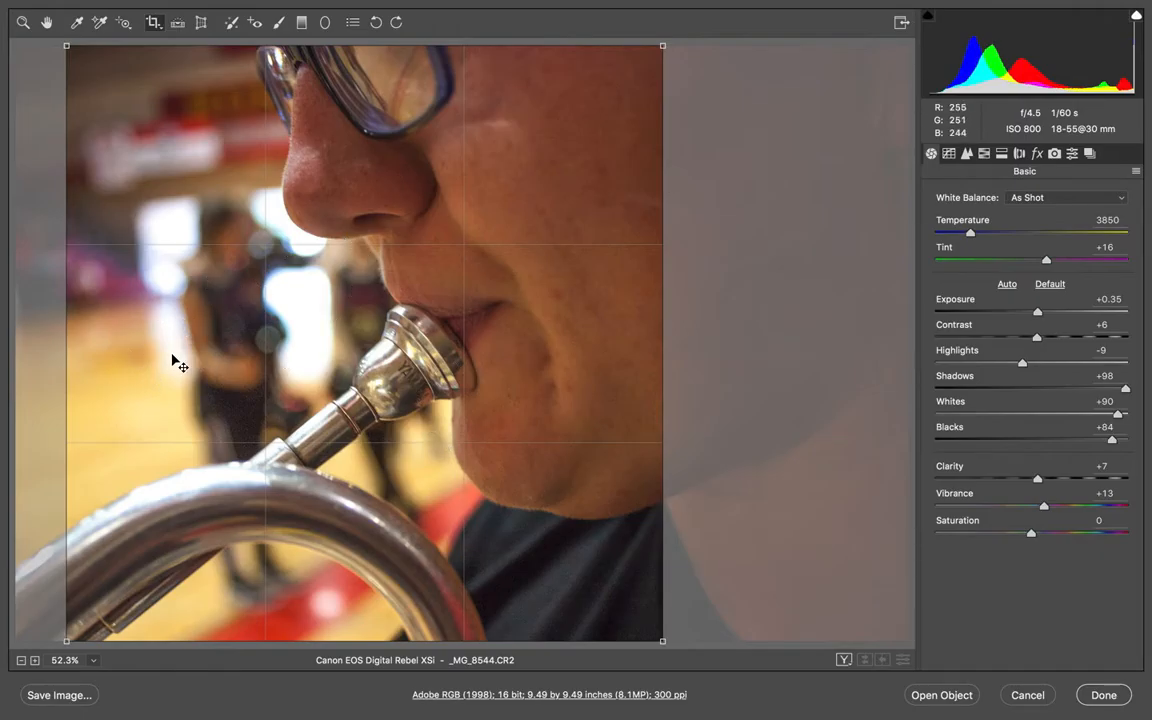
pyautogui.click(940, 695)
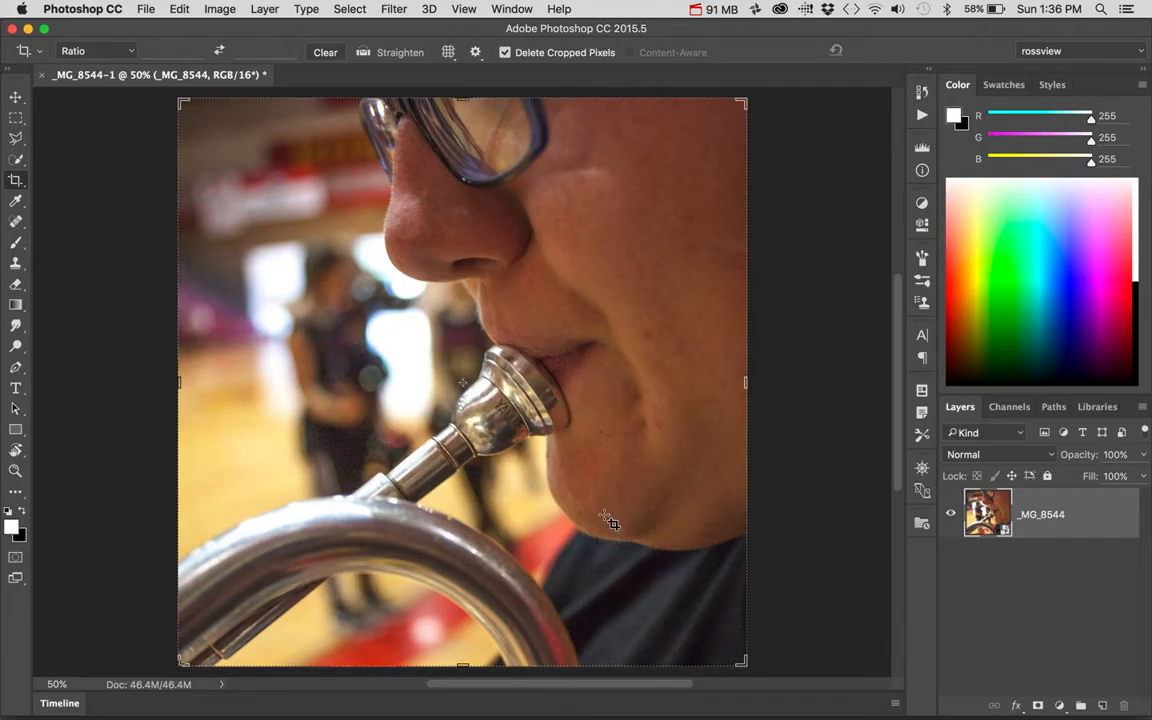
# - Extend the canvas evenly beyond all four sides of the photo with the Crop tool to add a narrow white border
pyautogui.press('space')
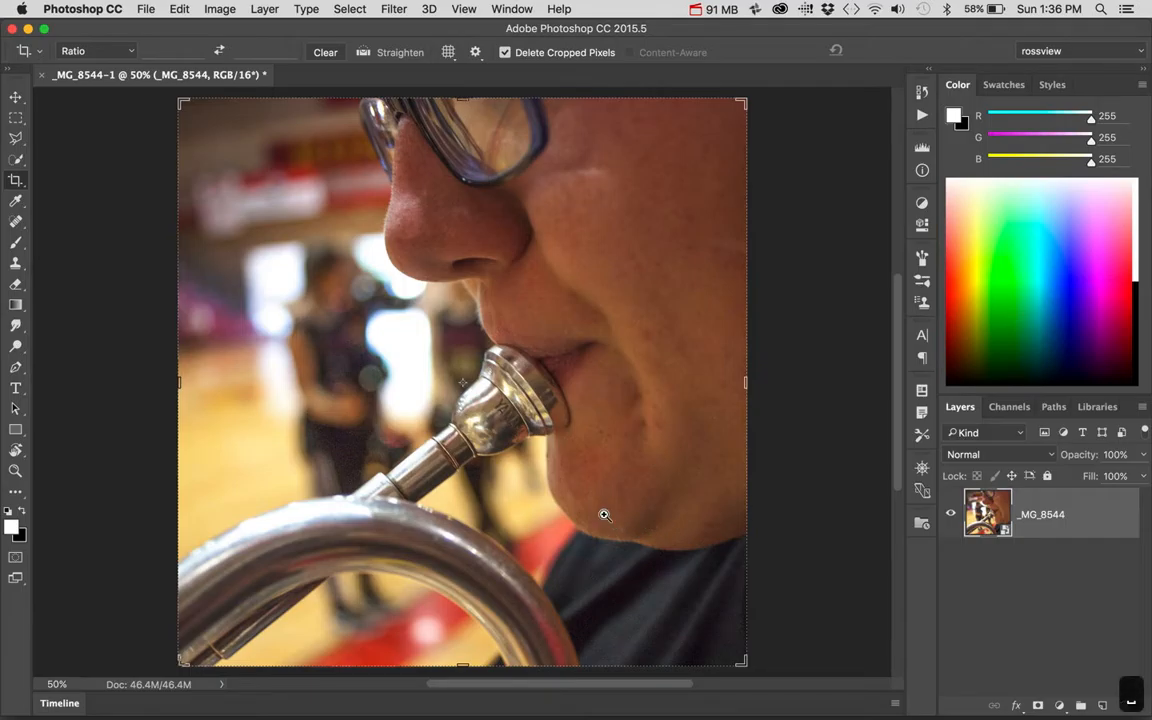
pyautogui.keyDown('alt'); pyautogui.keyDown('super'); pyautogui.click(604, 515); pyautogui.keyUp('super'); pyautogui.keyUp('alt')
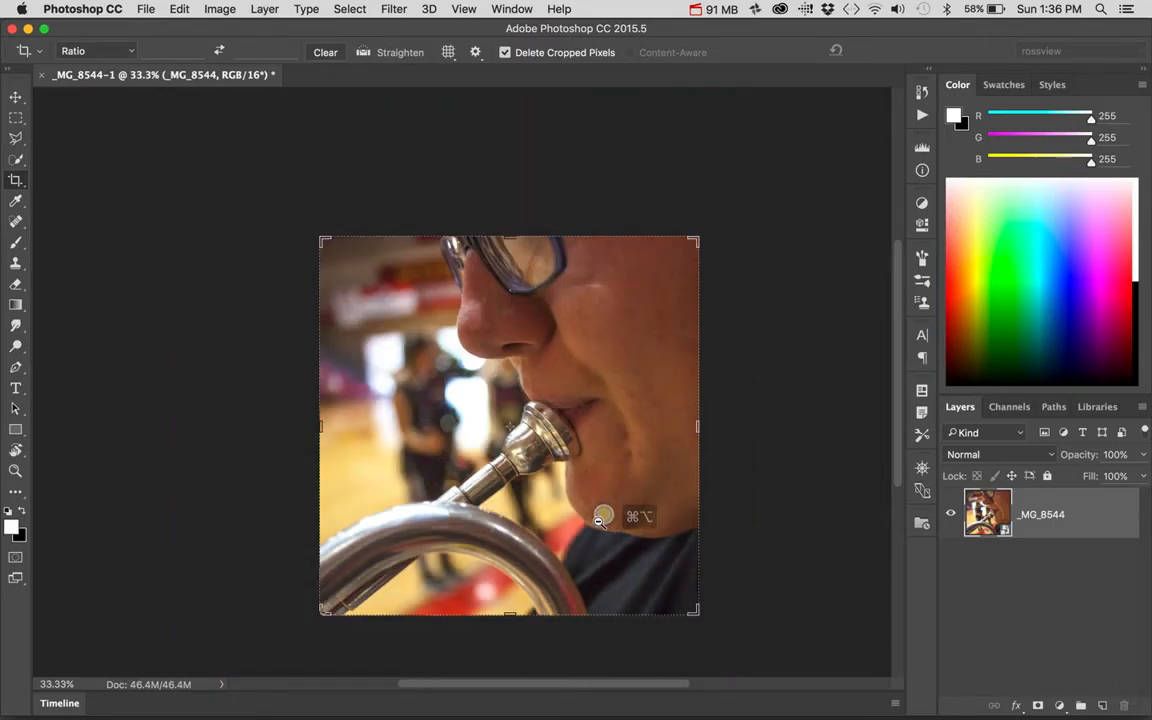
pyautogui.moveTo(555, 518); pyautogui.dragTo(548, 513)
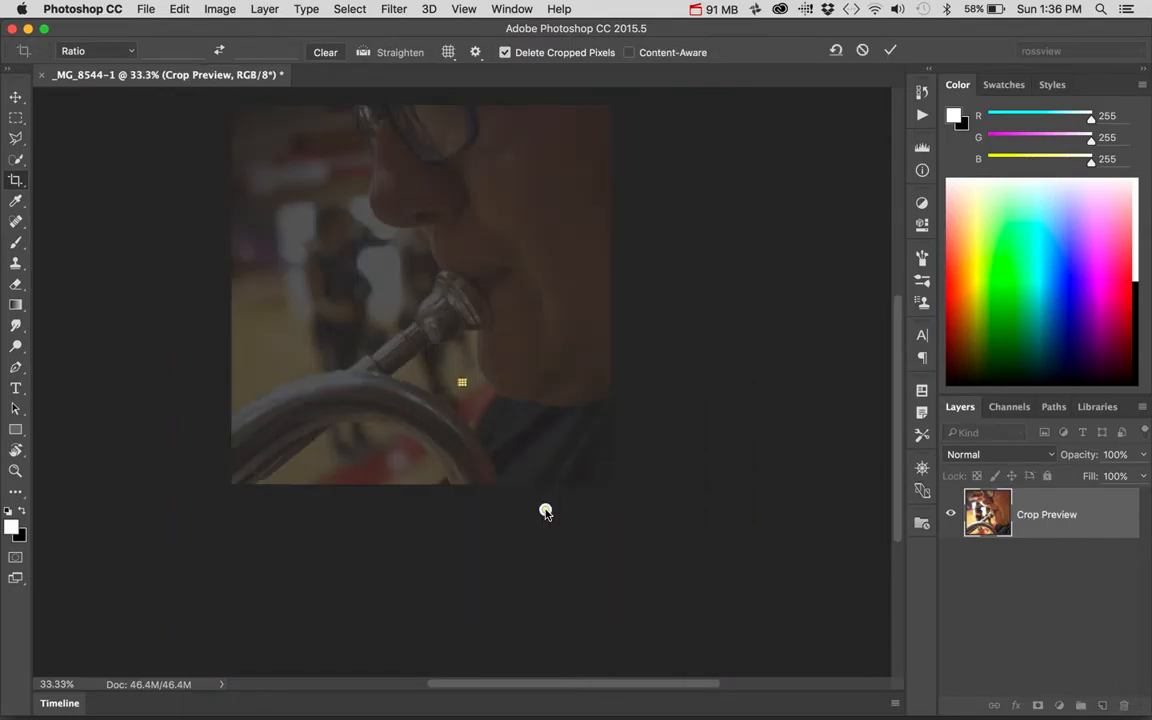
pyautogui.press('super+z')
pyautogui.press('space')
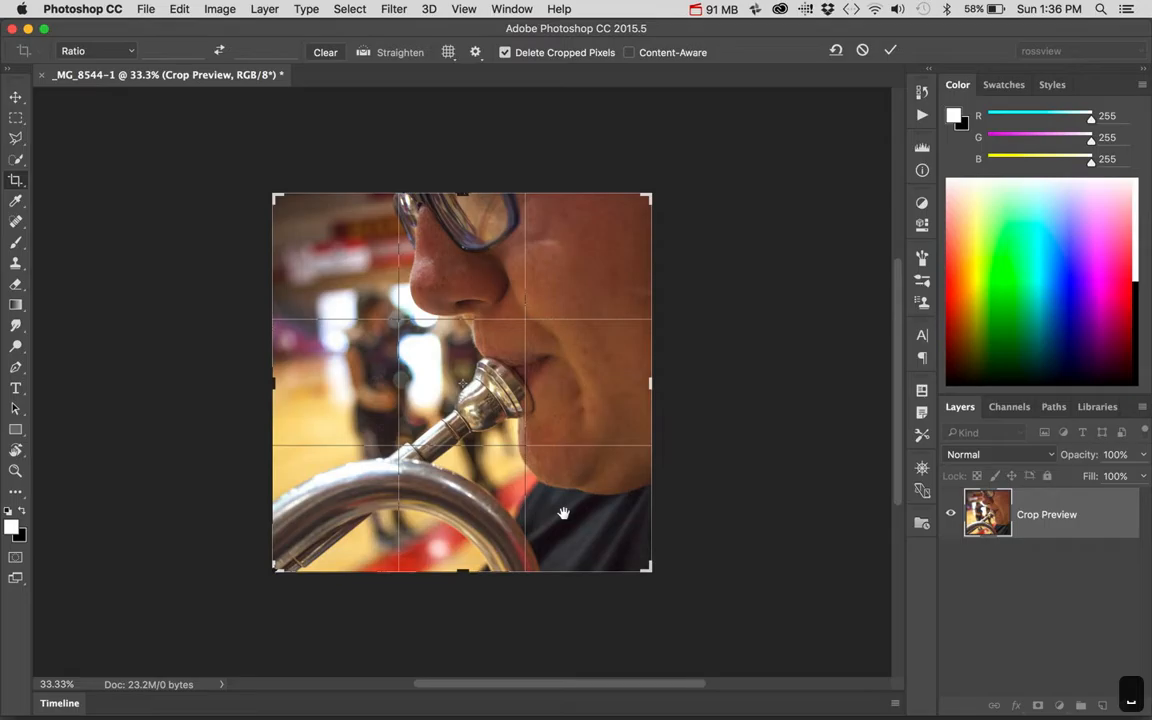
pyautogui.moveTo(564, 513); pyautogui.dragTo(553, 481)
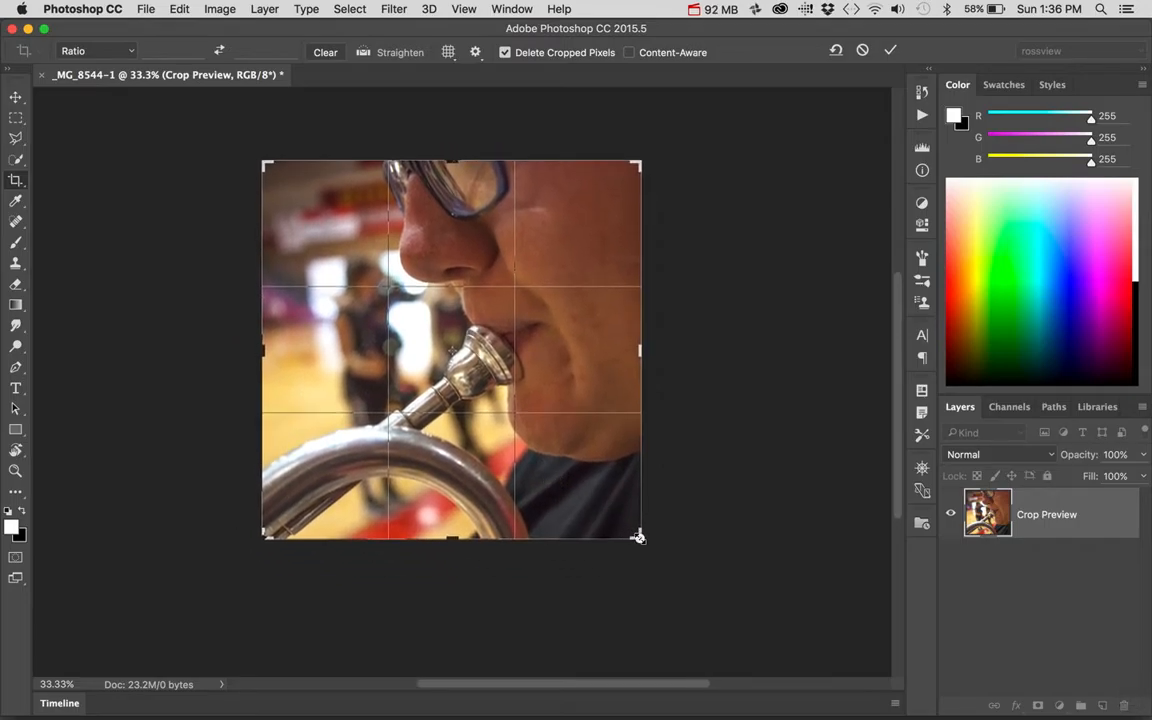
pyautogui.moveTo(638, 537); pyautogui.dragTo(654, 554)
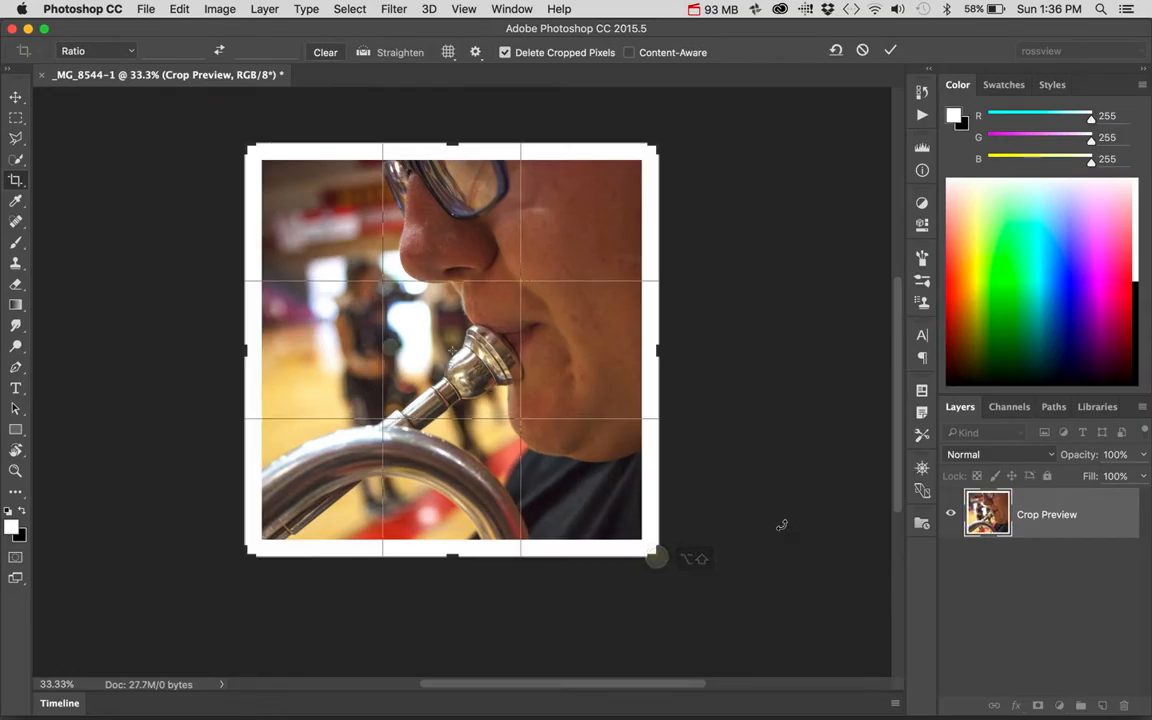
pyautogui.press('Return')
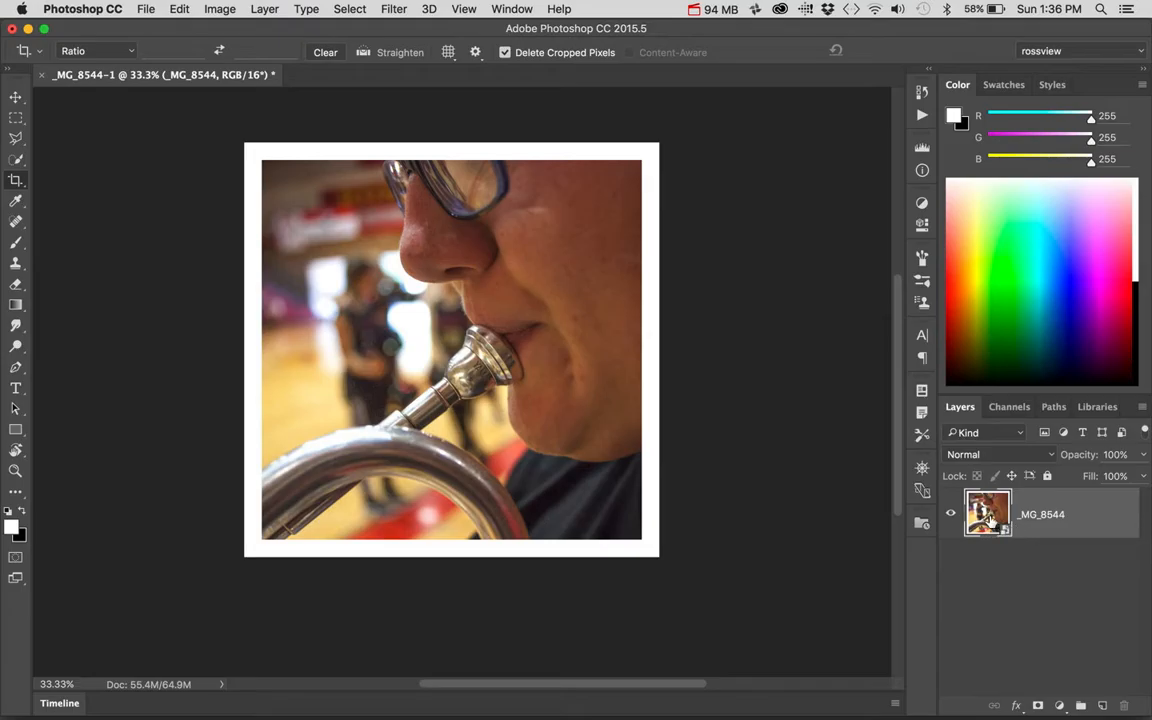
# - Reopen the smart object's Camera Raw settings, compare the photo with its unedited version, and return to the document
pyautogui.doubleClick(981, 512)
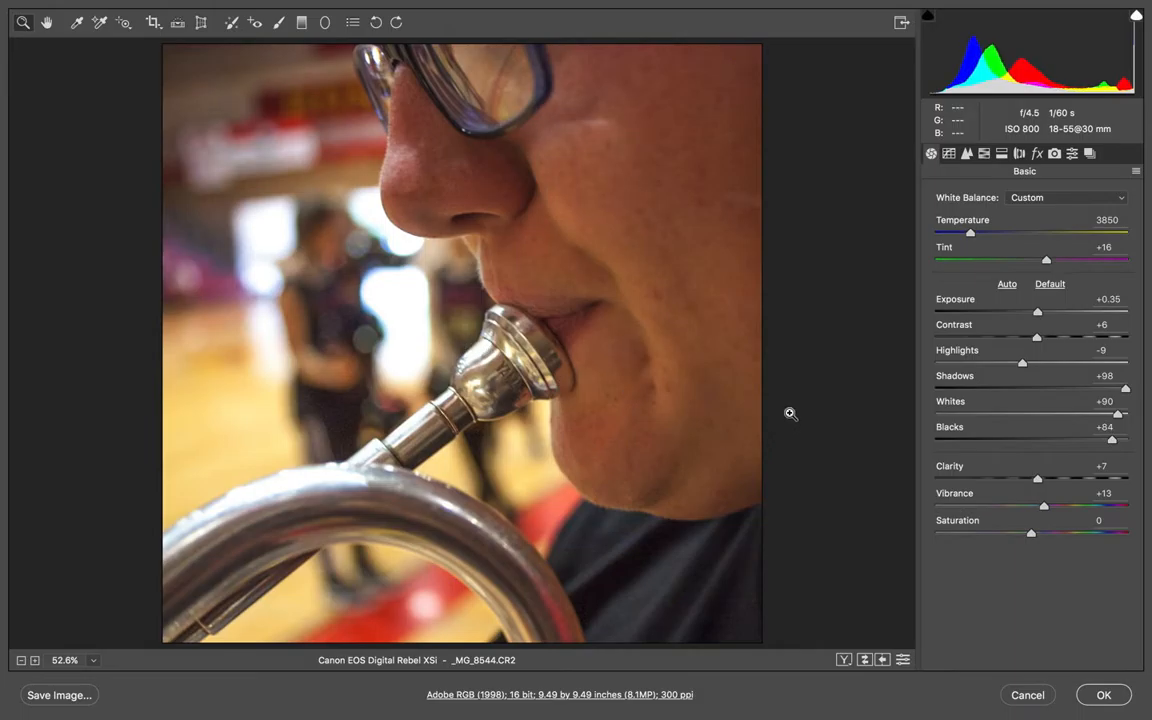
pyautogui.press('p')
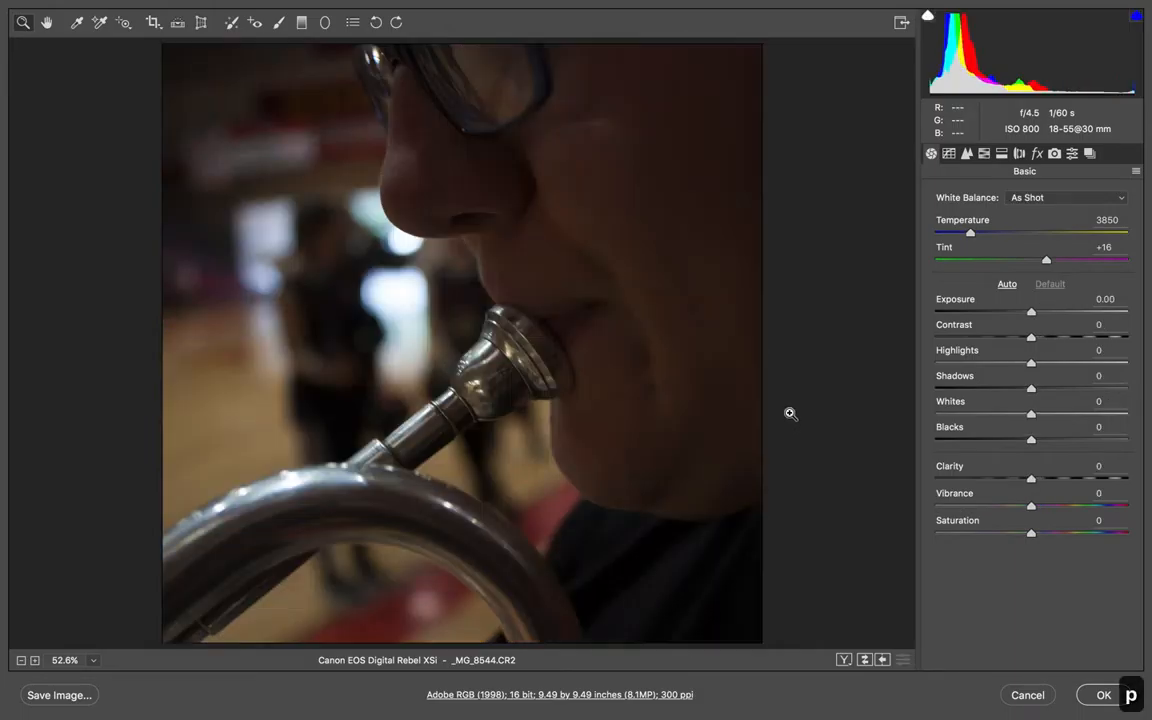
pyautogui.press('p')
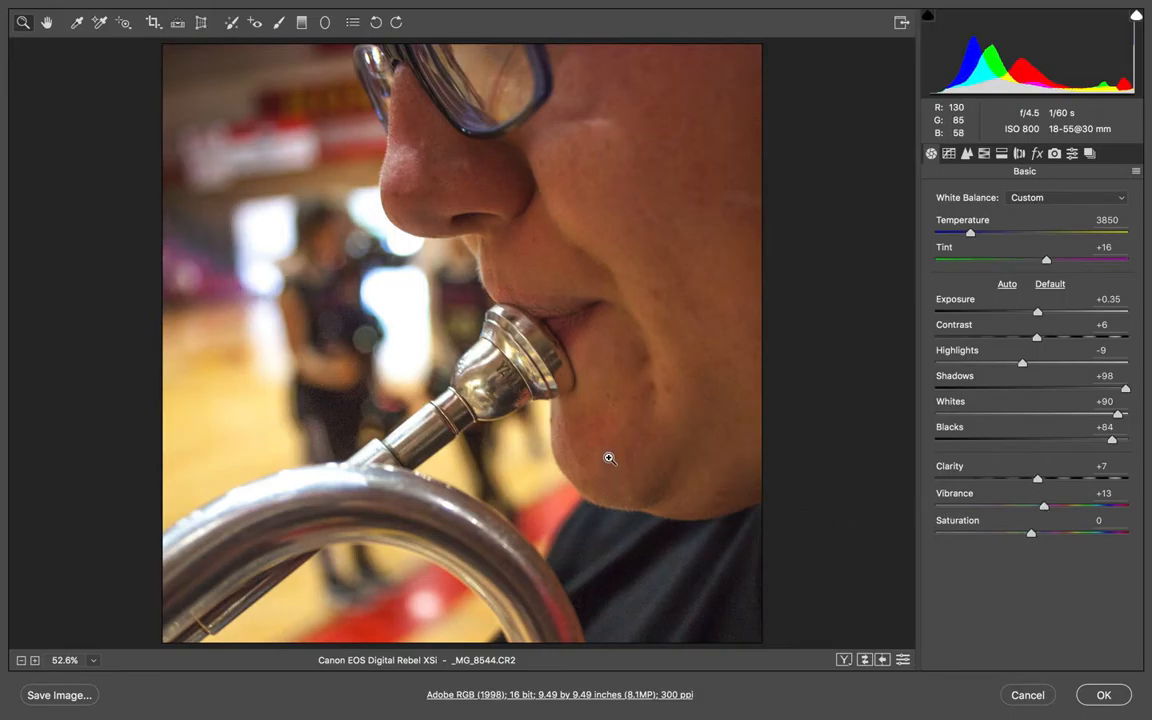
pyautogui.click(1103, 695)
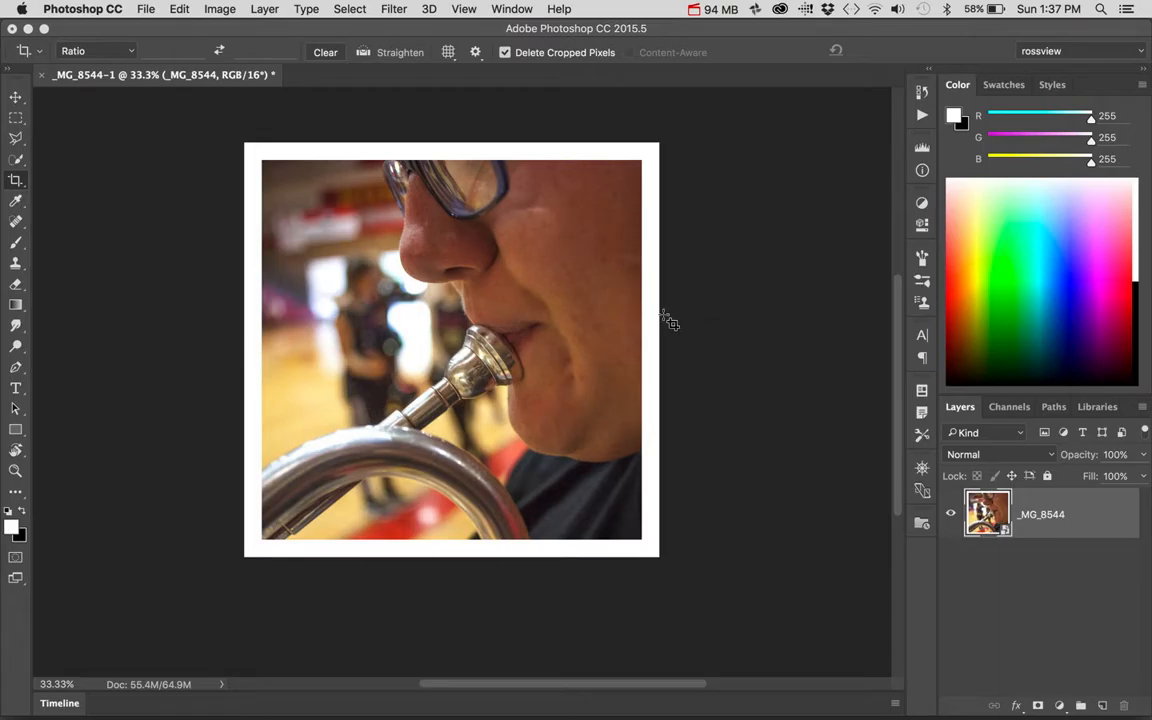
pyautogui.press('super')
pyautogui.press('super+shift+s')
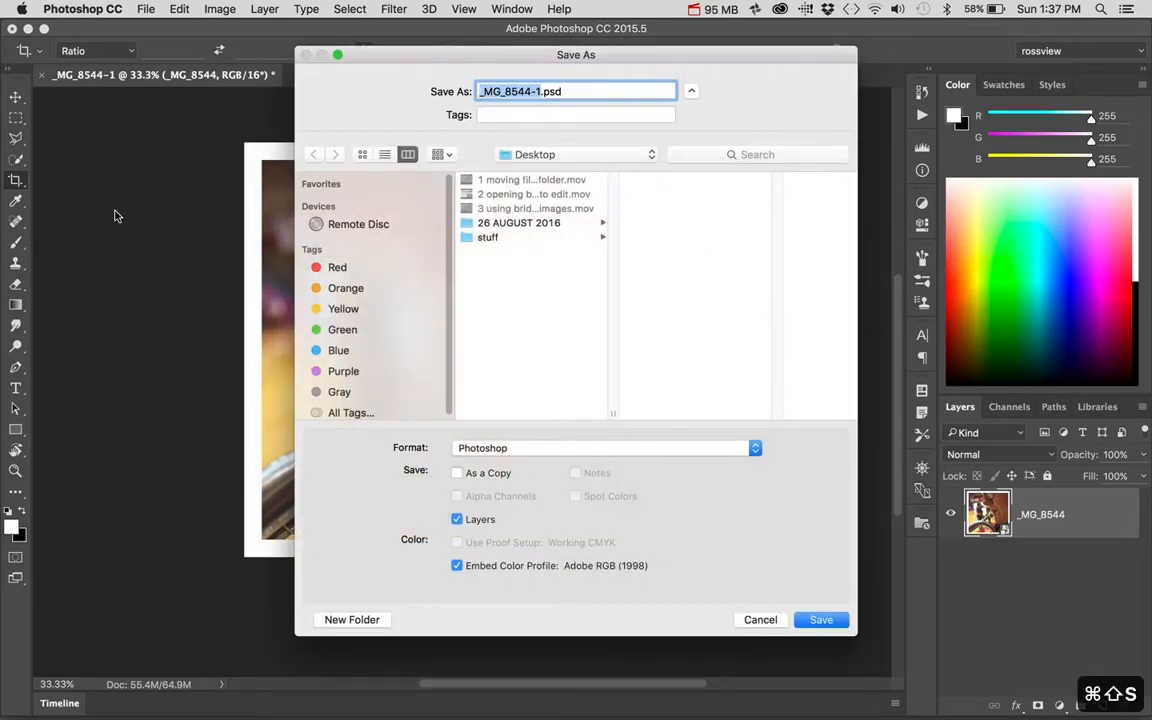
pyautogui.click(114, 216)
pyautogui.click(758, 619)
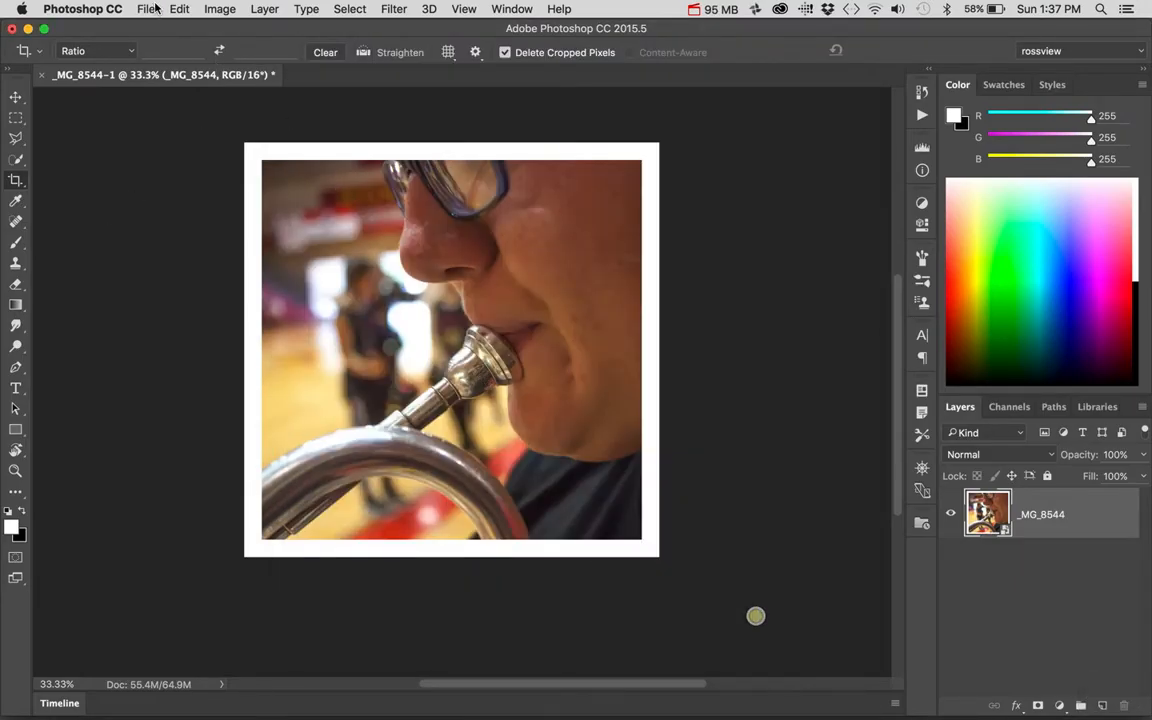
# - Save the bordered photo to the Desktop as horn.psd in Photoshop format with layers kept
pyautogui.click(152, 9)
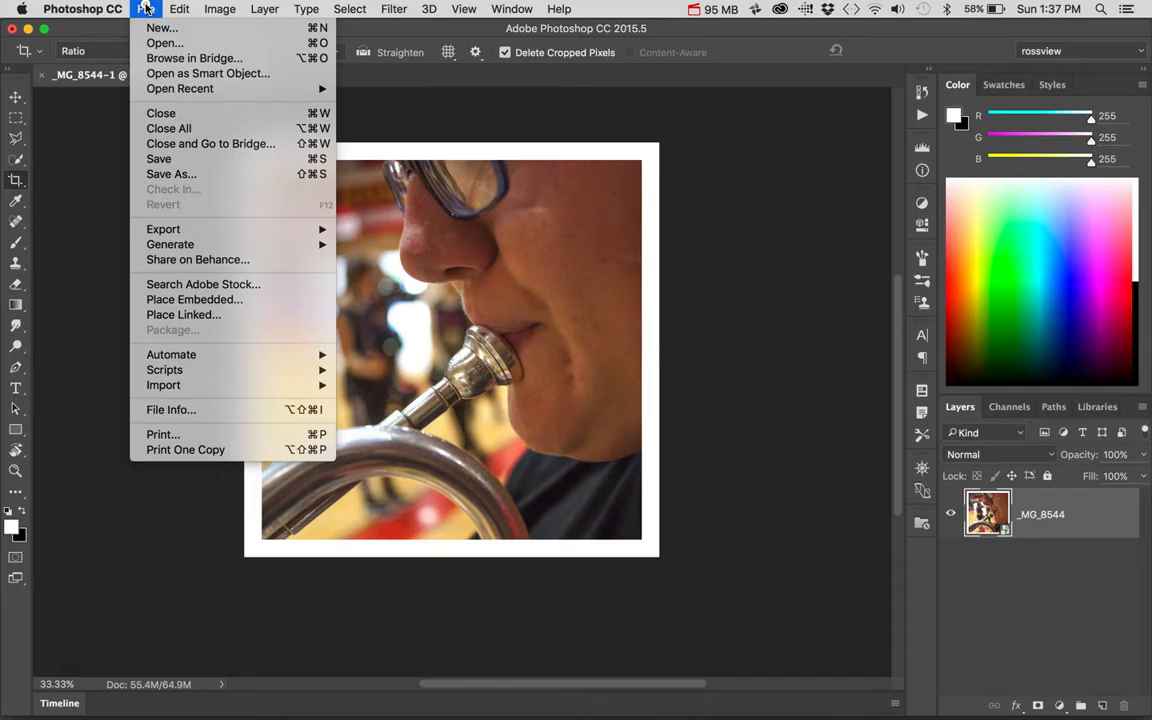
pyautogui.click(158, 174)
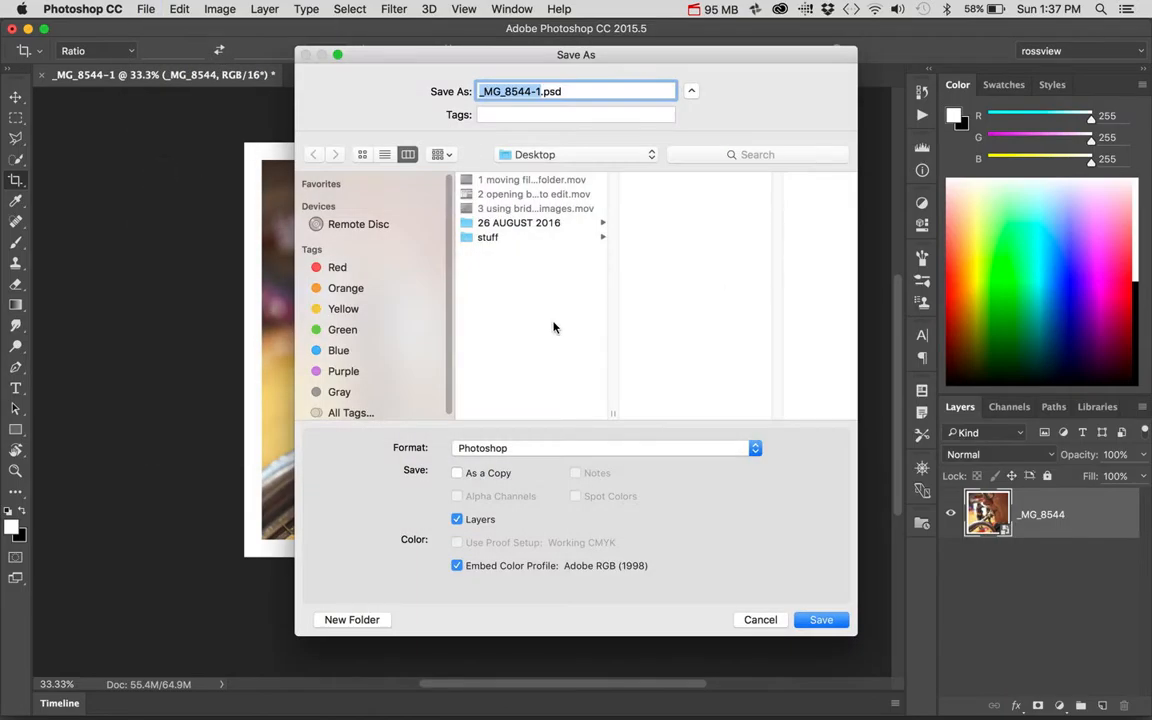
pyautogui.write('horn')
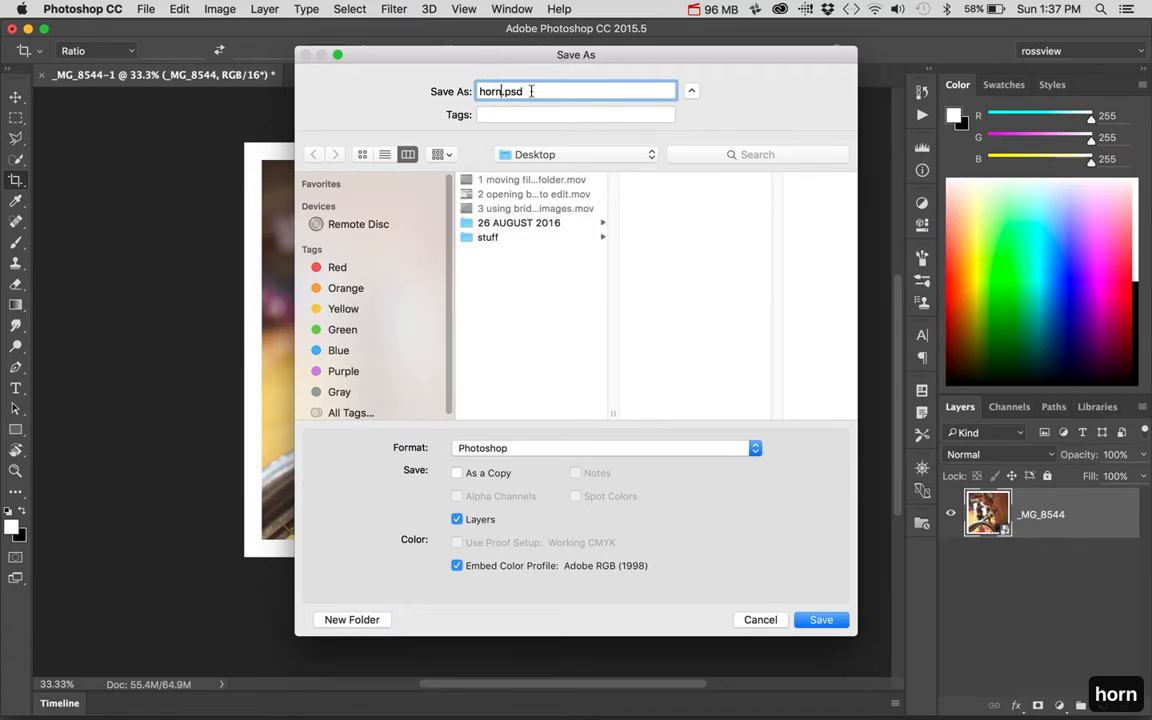
pyautogui.press('Return')
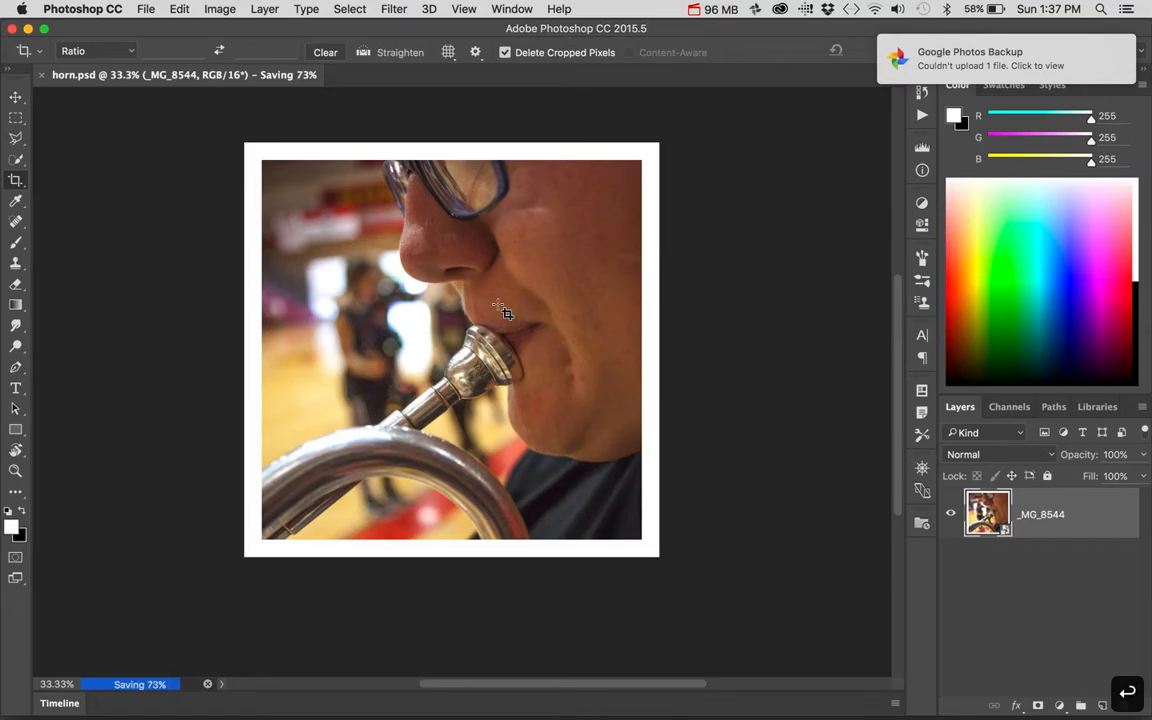
# - Save a JPEG version named horn to the Desktop at Medium quality 5 with the Baseline ("Standard") format option
pyautogui.press('super+shift+s')
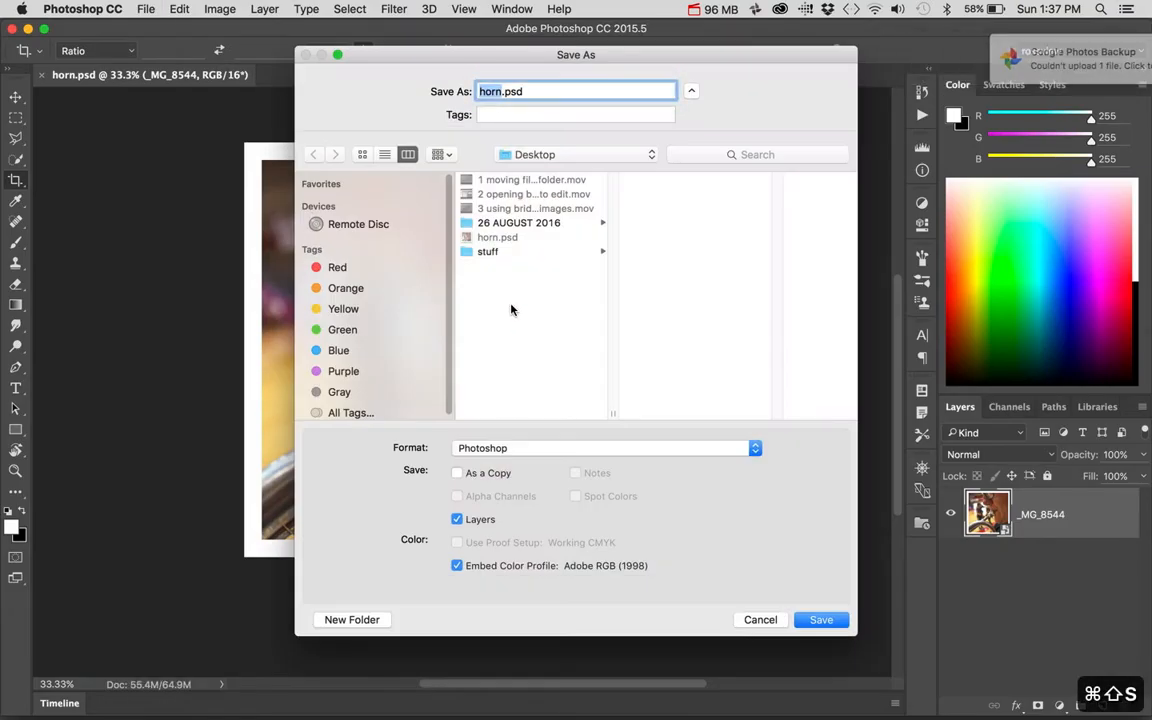
pyautogui.click(755, 449)
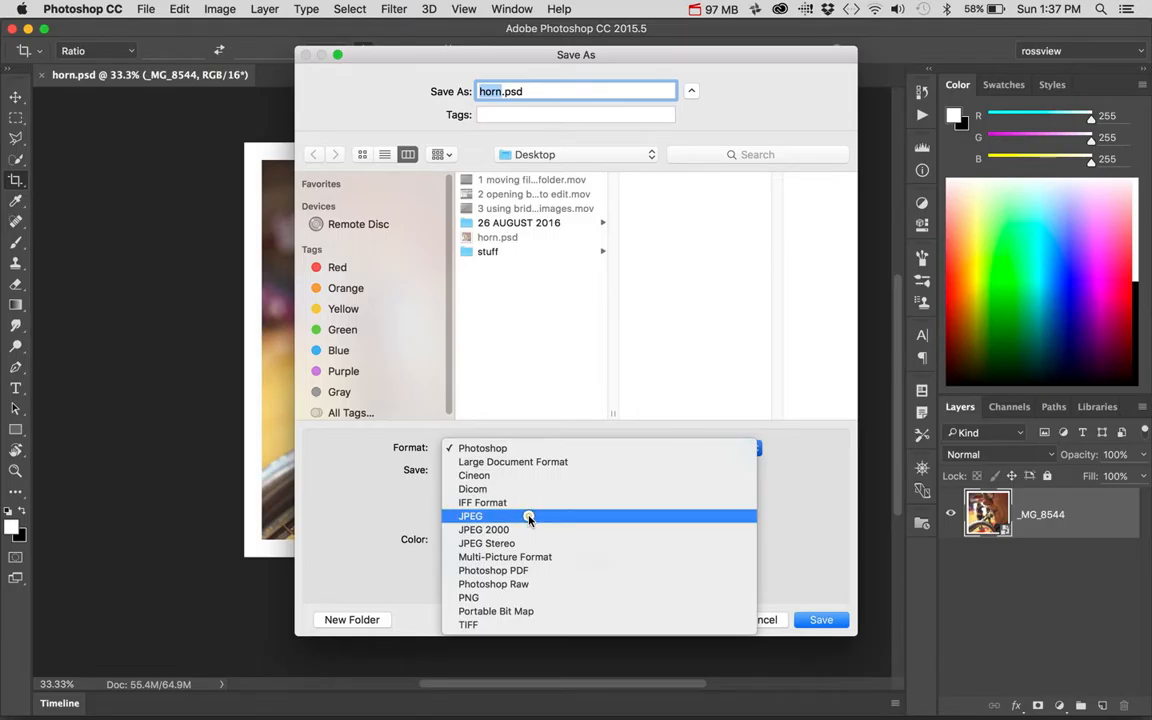
pyautogui.click(529, 516)
pyautogui.click(817, 622)
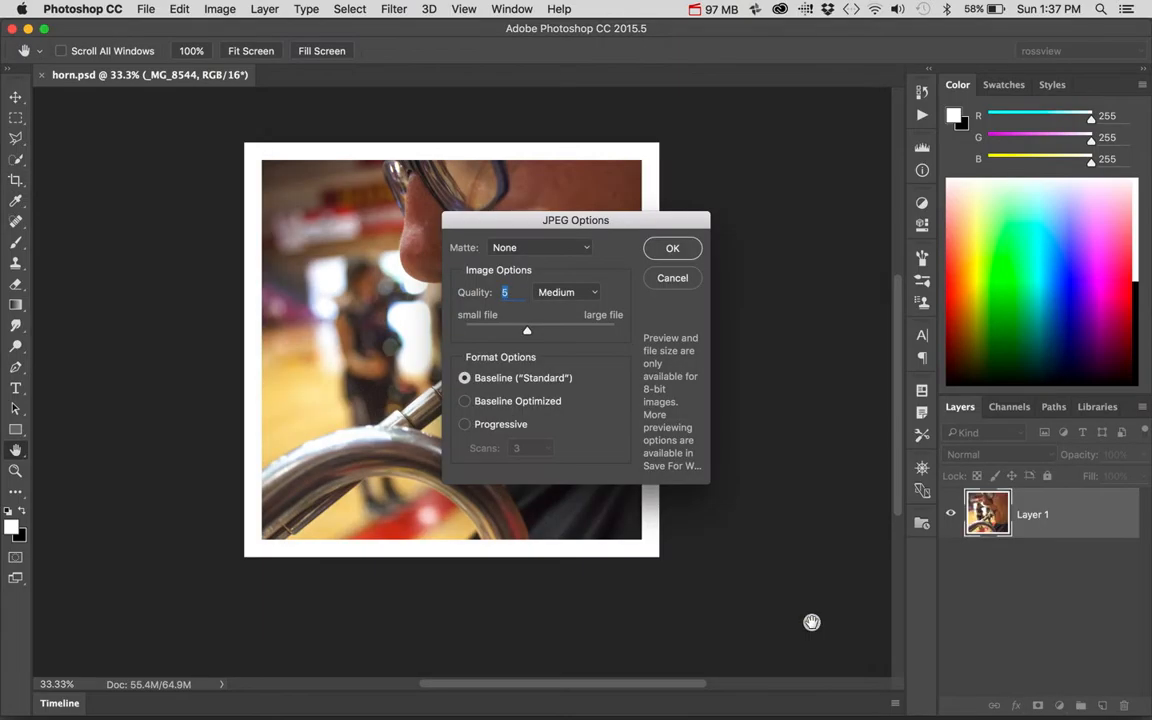
pyautogui.click(671, 249)
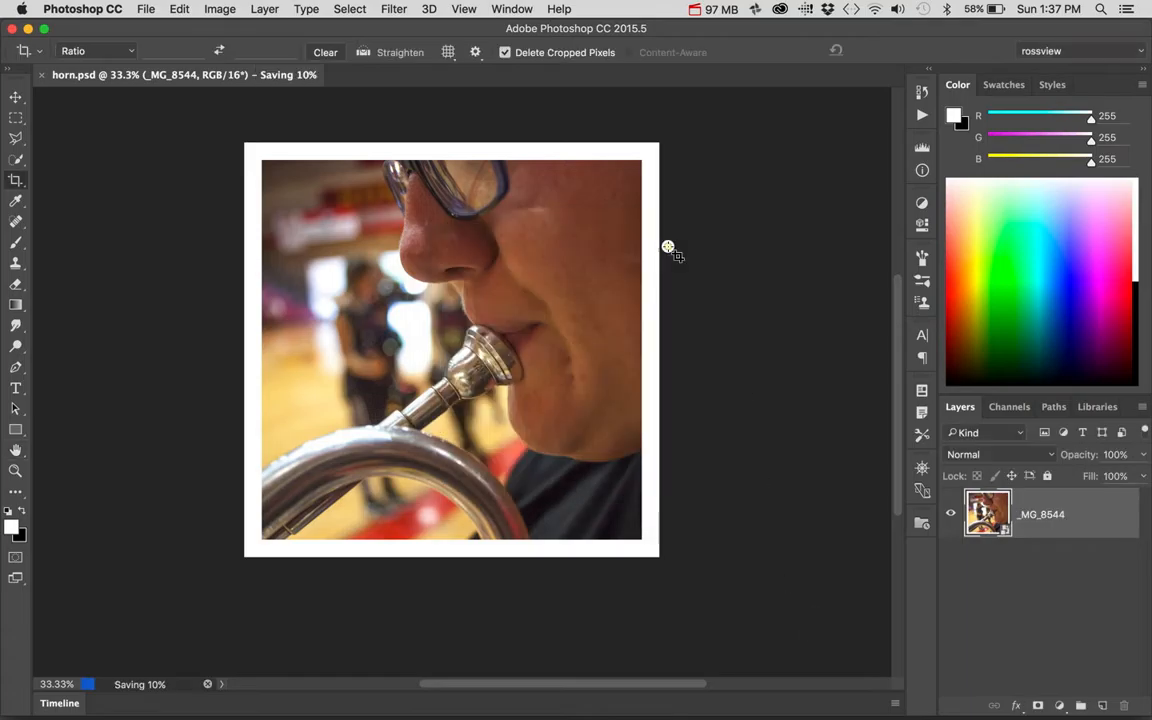
# - Clear the Photoshop and Bridge windows from view and place horn.psd and horn.jpg side by side in the middle of the desktop
pyautogui.click(26, 28)
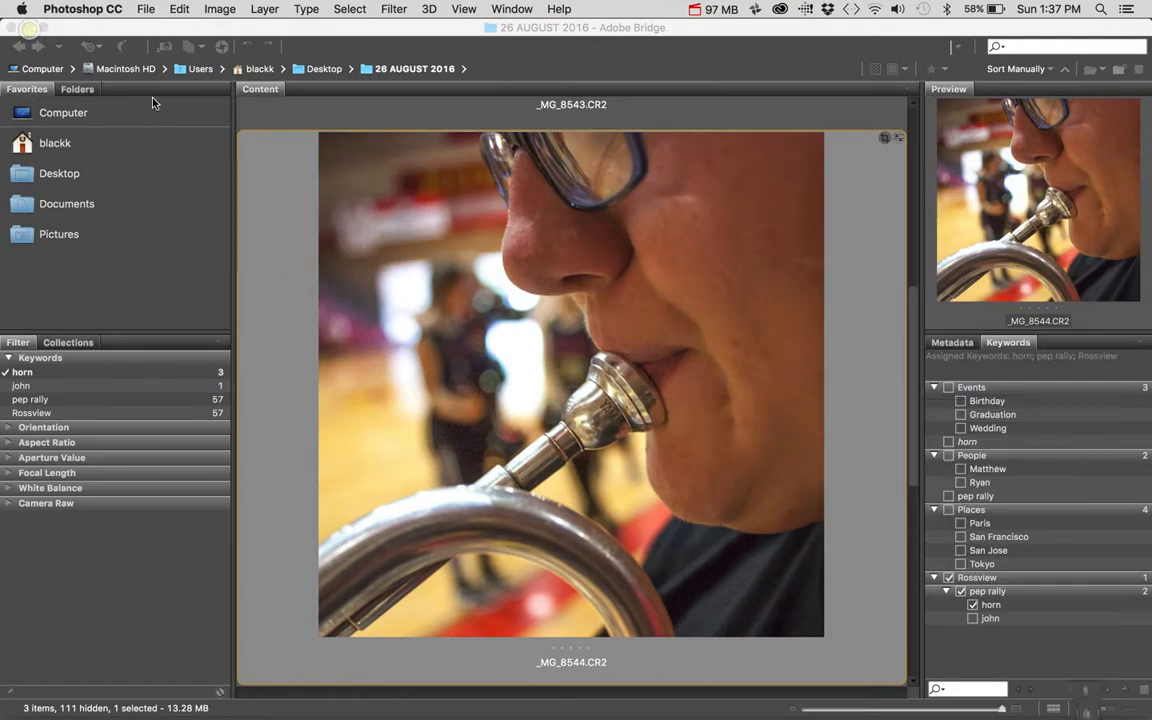
pyautogui.click(144, 170)
pyautogui.click(10, 29)
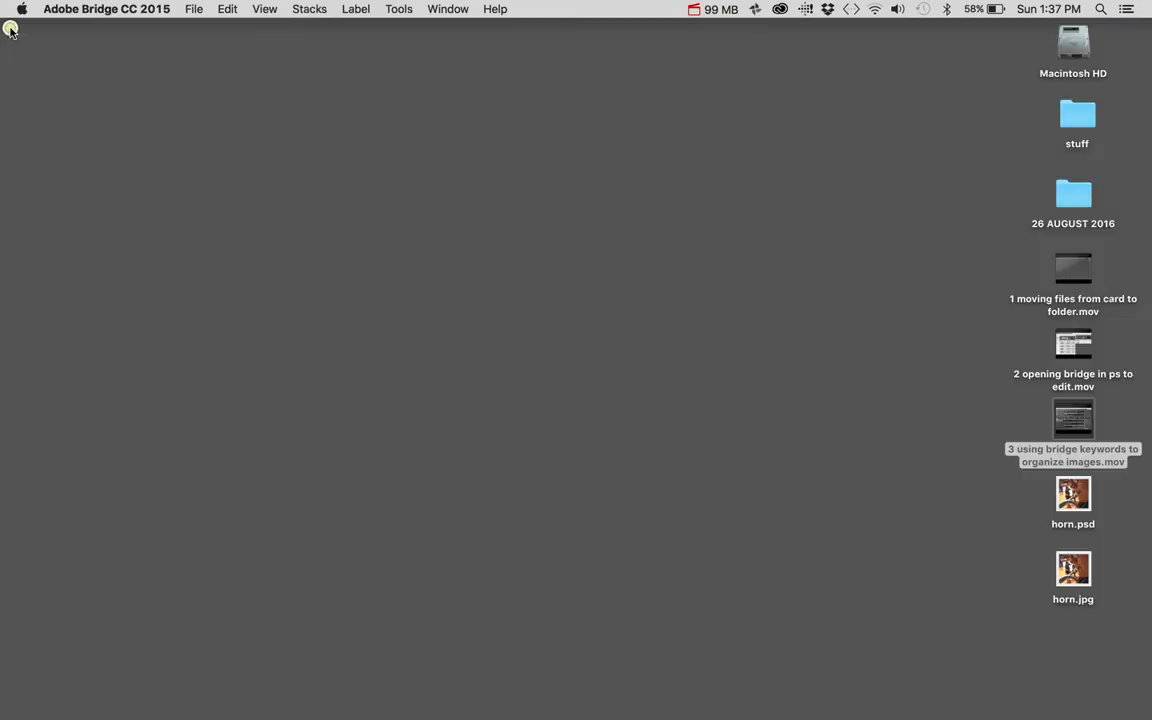
pyautogui.click(578, 288)
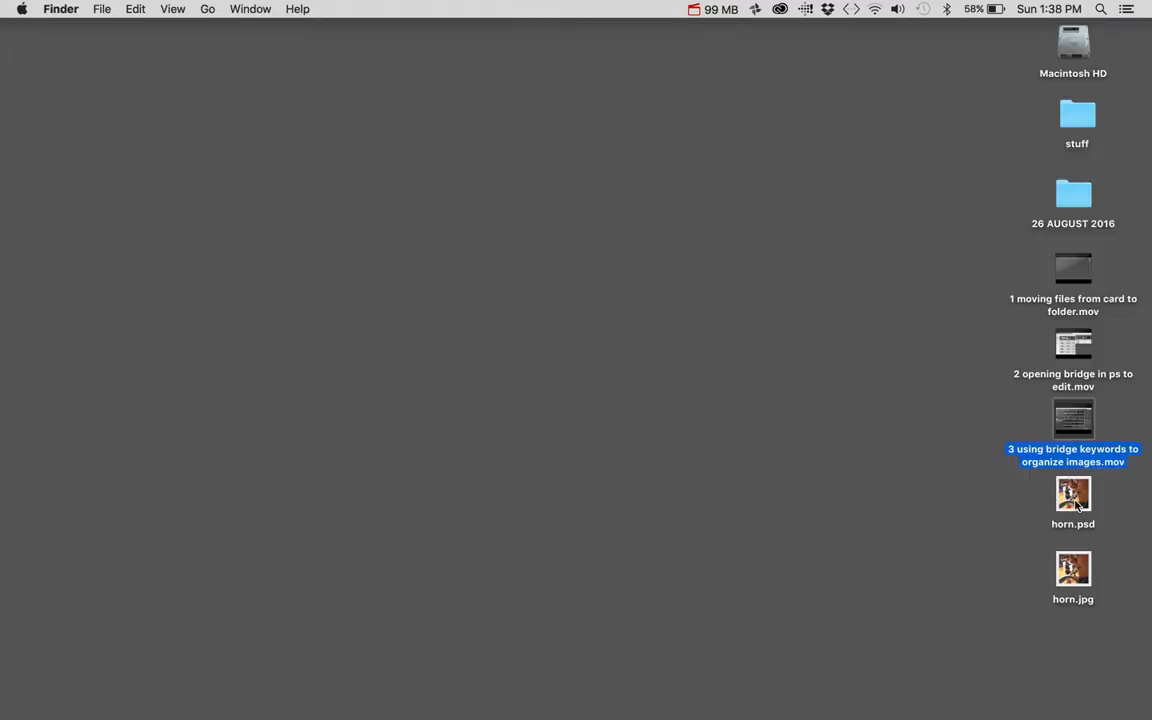
pyautogui.moveTo(1077, 505); pyautogui.dragTo(528, 308)
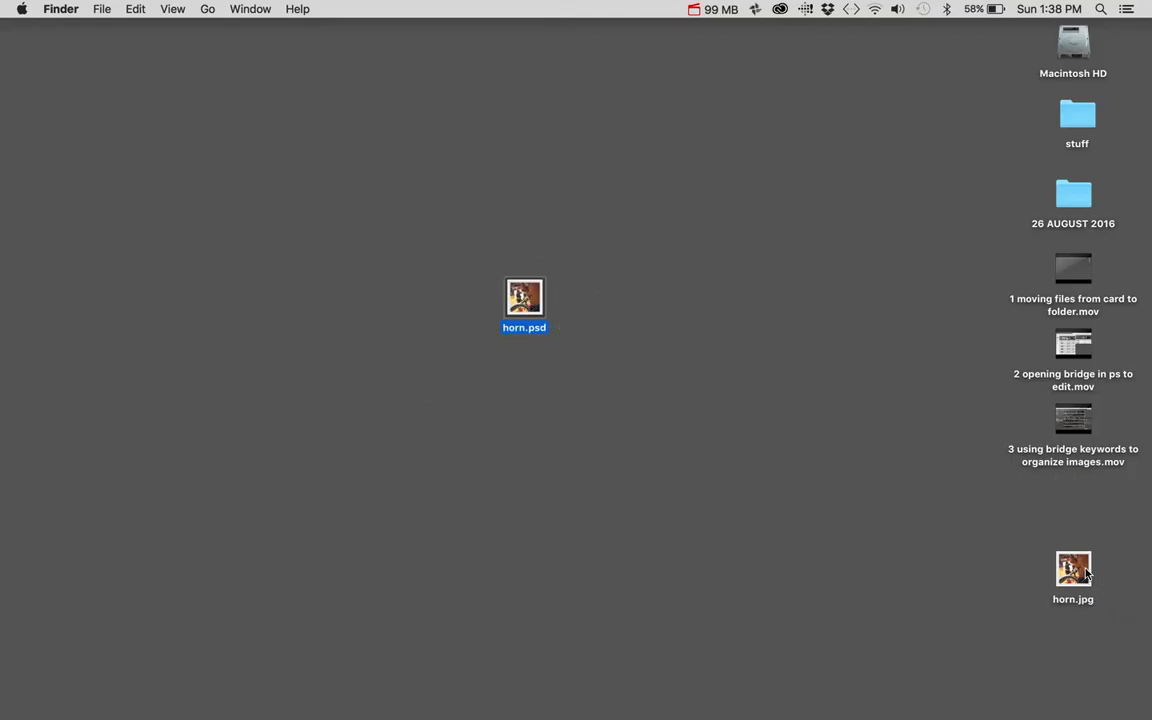
pyautogui.moveTo(1073, 570); pyautogui.dragTo(674, 290)
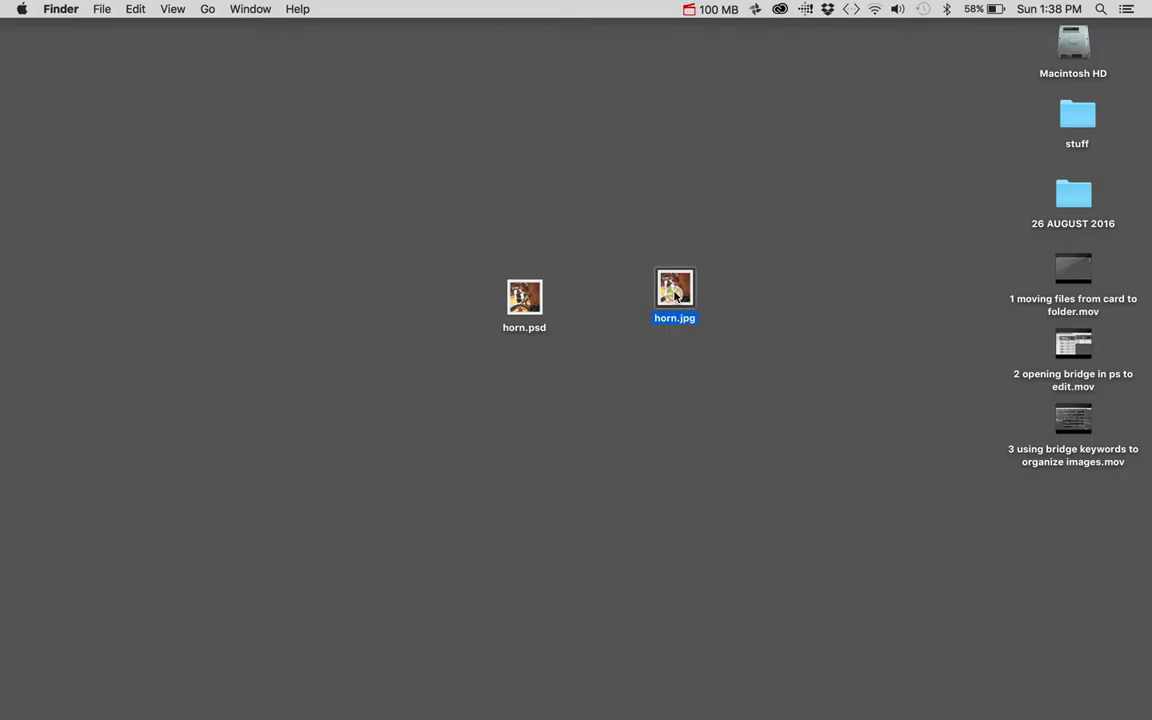
# - Open horn.psd from the desktop in Photoshop, review its smart object's Camera Raw settings, and return to the document
pyautogui.doubleClick(521, 298)
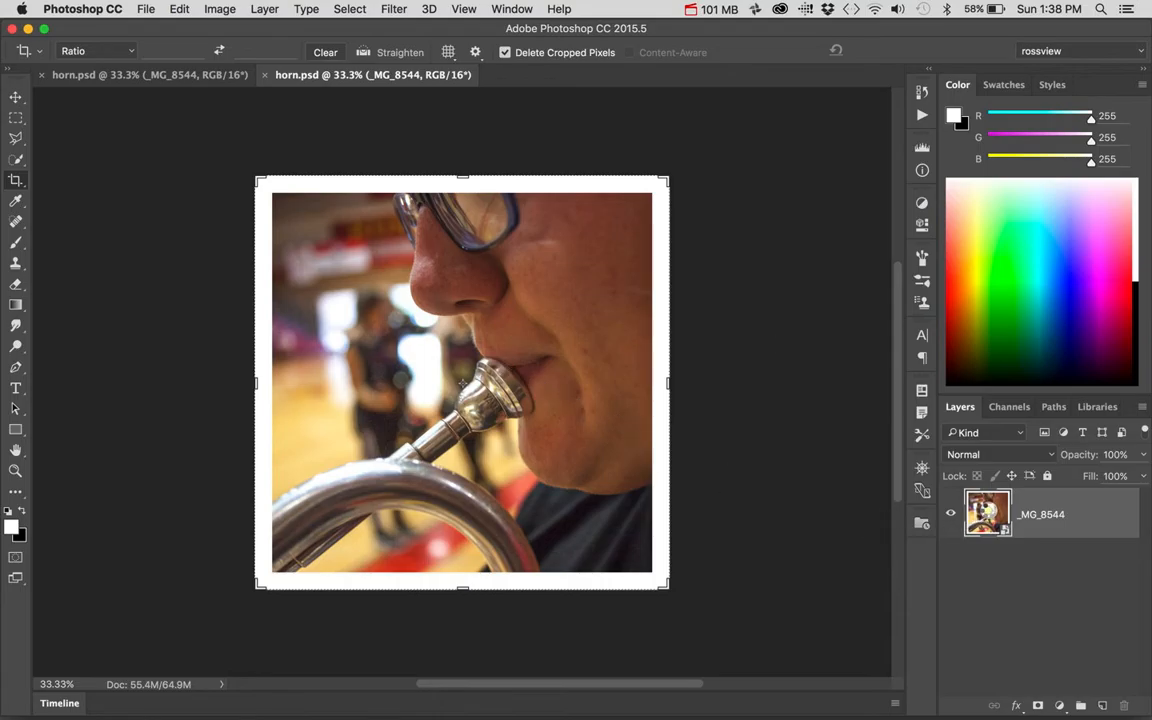
pyautogui.doubleClick(987, 514)
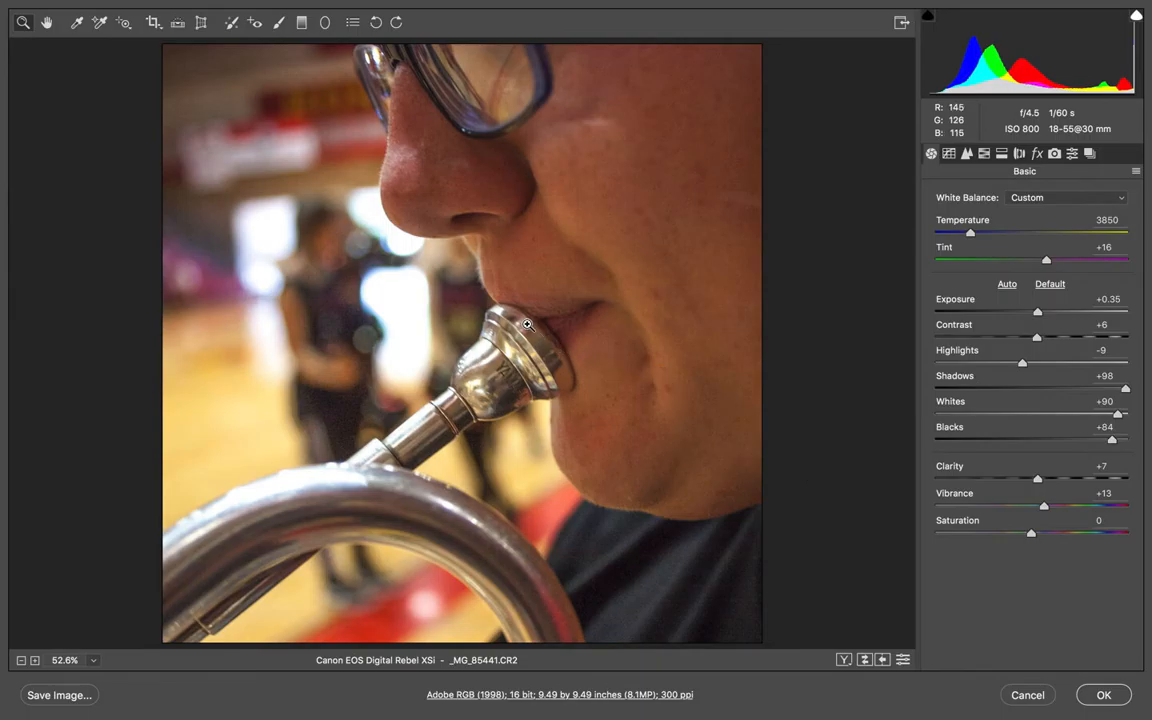
pyautogui.press('super+w')
pyautogui.click(1103, 694)
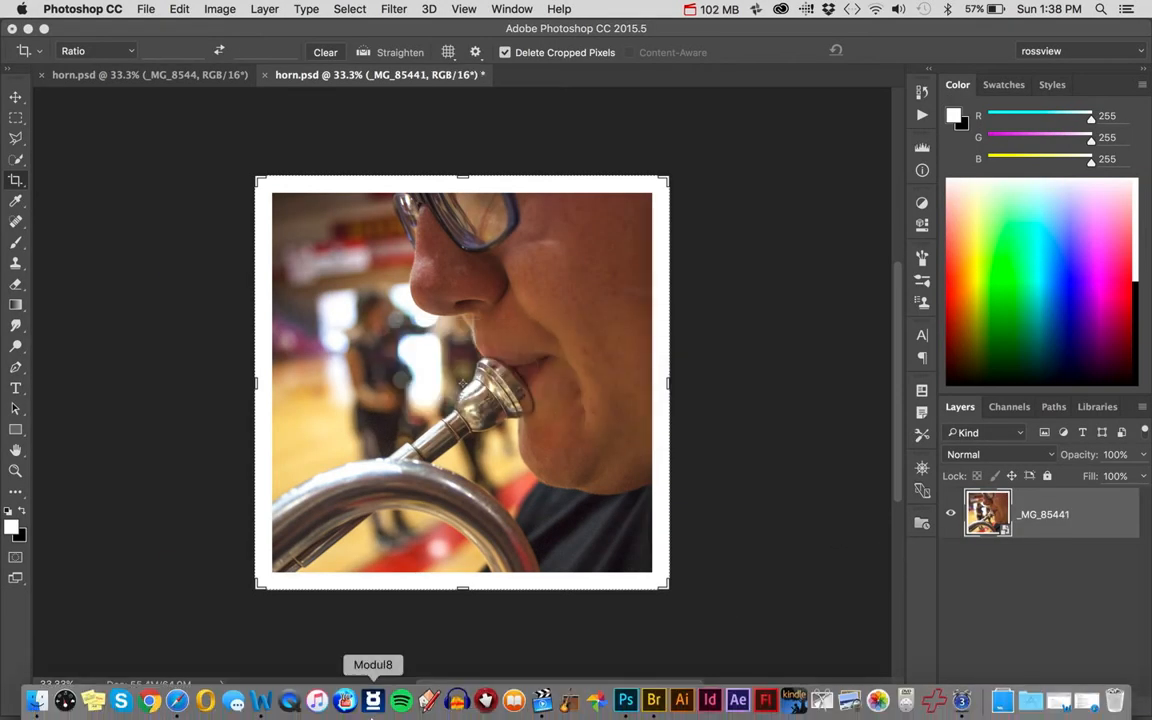
pyautogui.click(690, 11)
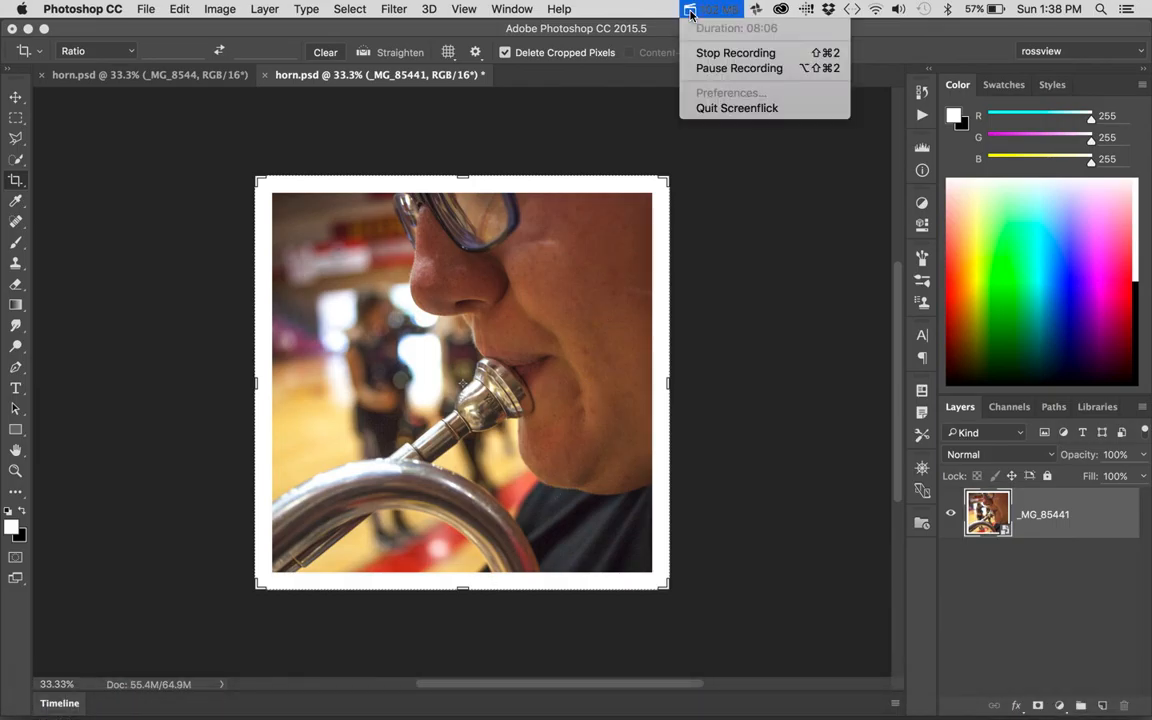